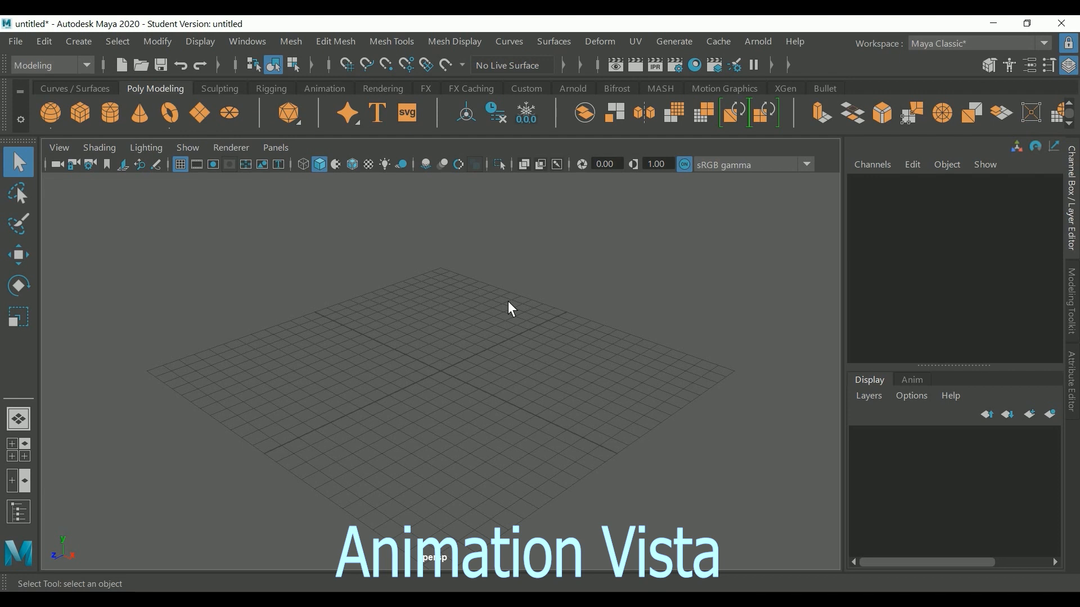
- Switch to File Explorer and move the front, side and top Icecream-Blueprint images into the project's sourceimages folder
{"action": "left_click", "coordinate": [316, 598]}
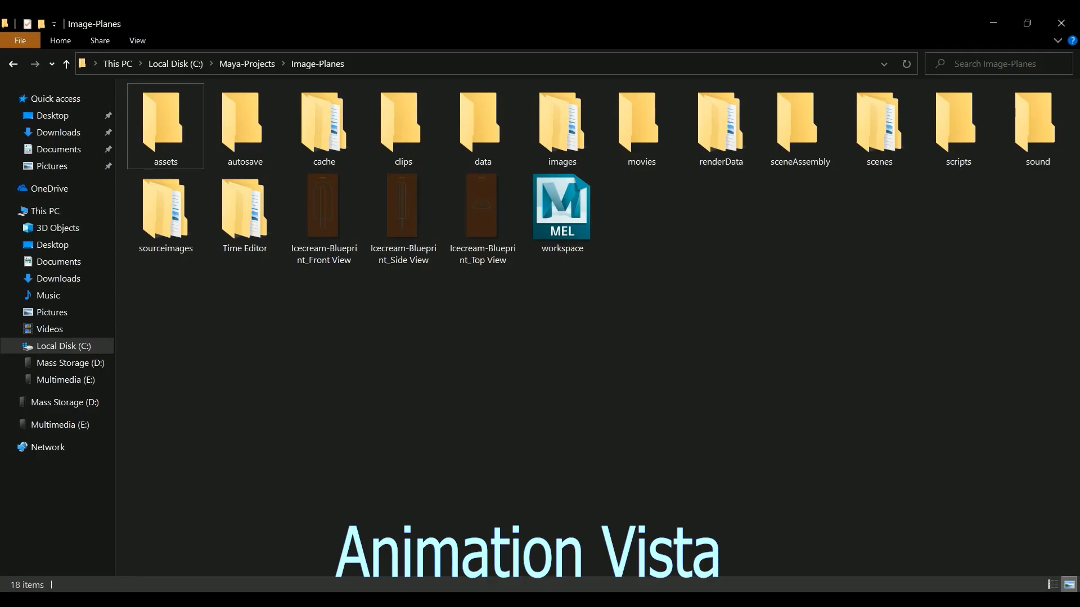
{"action": "left_click_drag", "start_coordinate": [301, 375], "coordinate": [484, 213]}
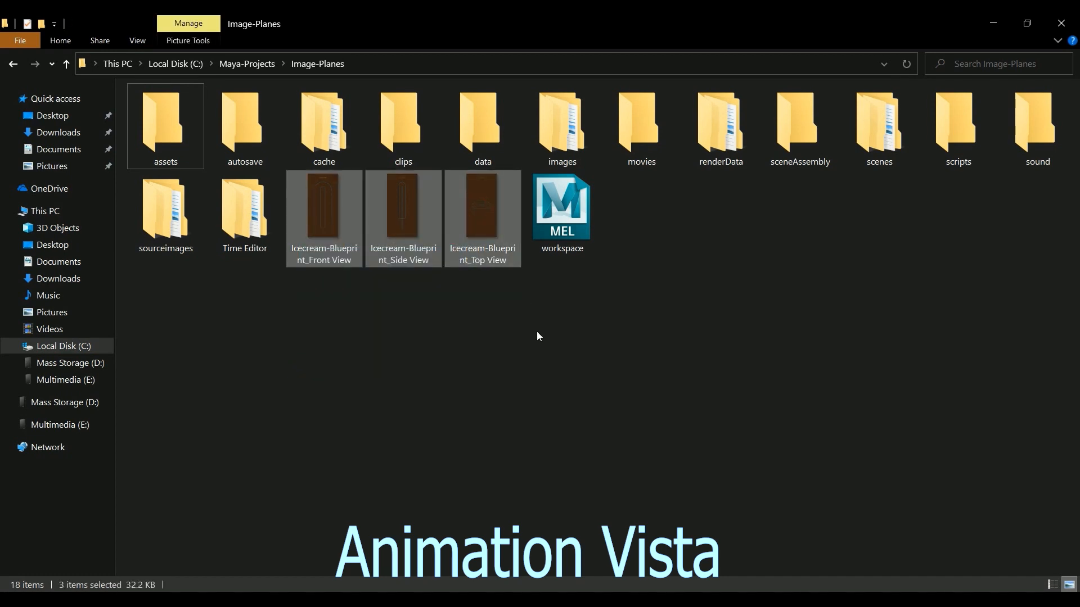
{"action": "left_click", "coordinate": [486, 337]}
{"action": "left_click", "coordinate": [489, 251]}
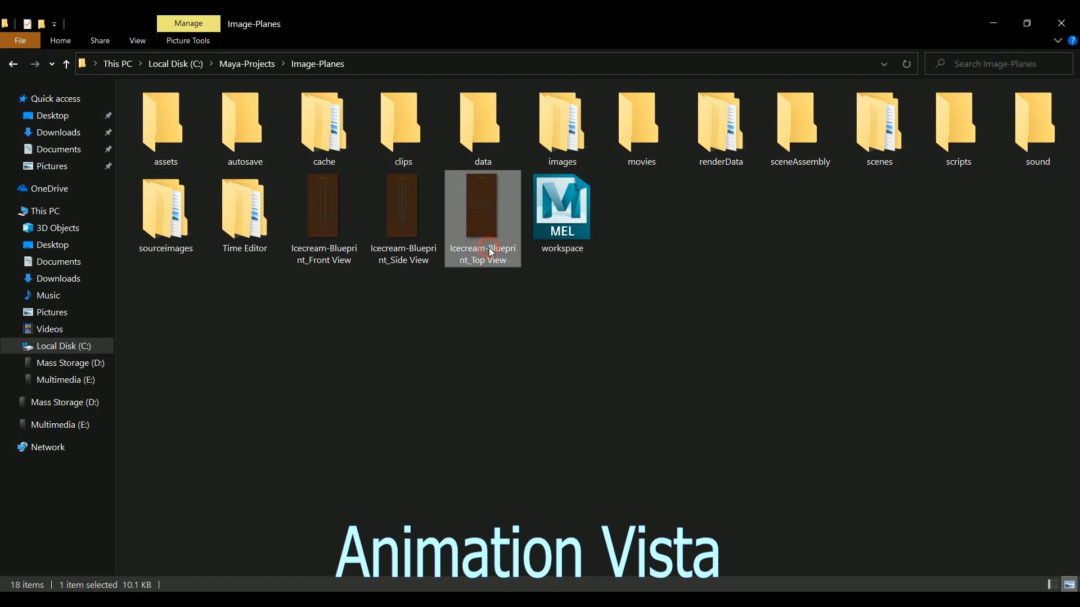
{"action": "left_click", "coordinate": [335, 239]}
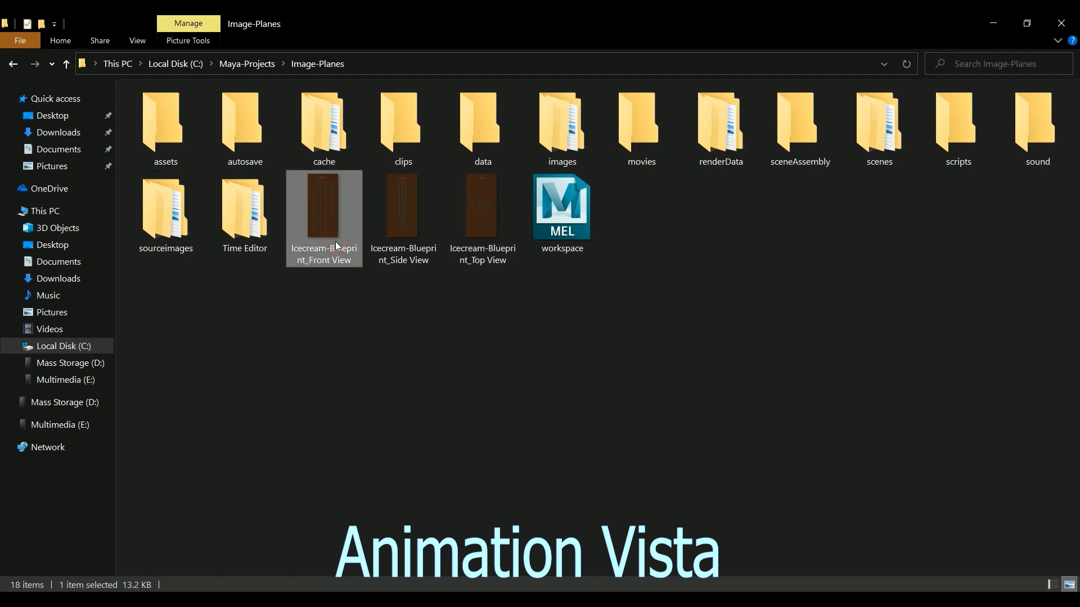
{"action": "left_click", "coordinate": [402, 231]}
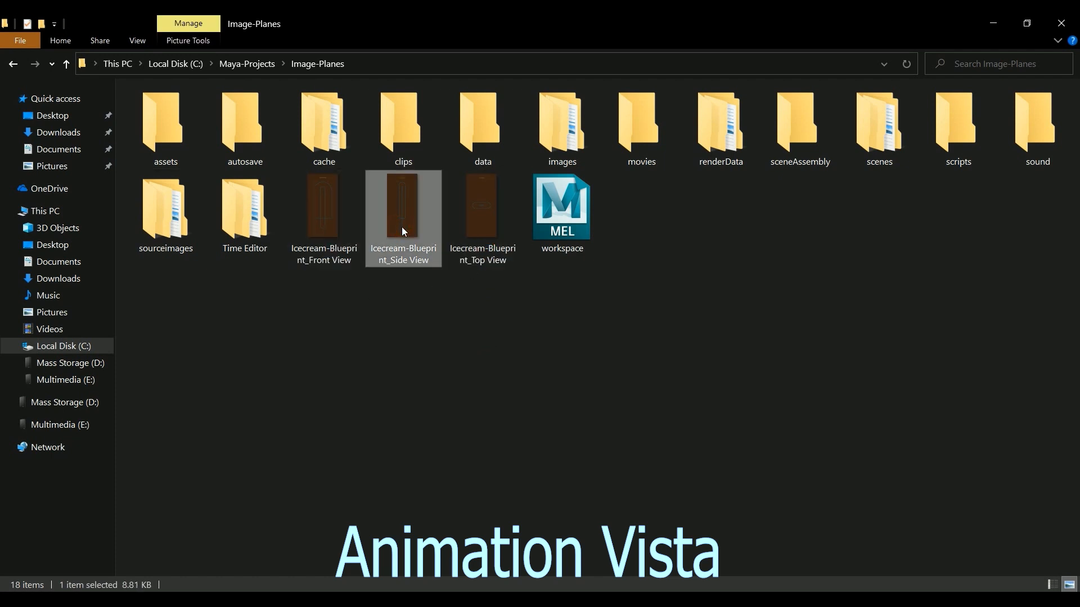
{"action": "left_click", "coordinate": [419, 301]}
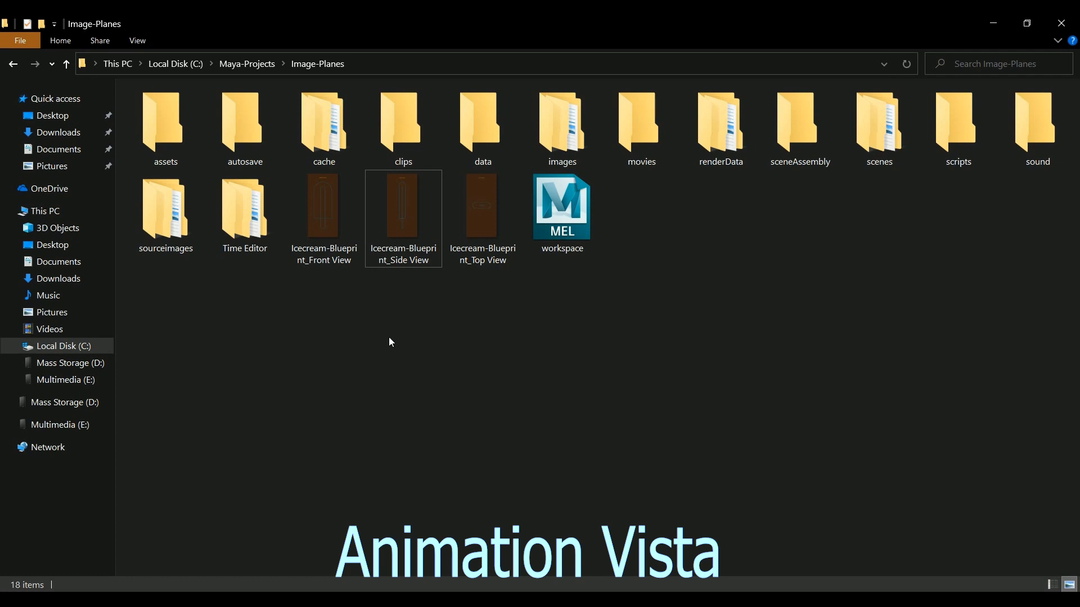
{"action": "left_click_drag", "start_coordinate": [362, 332], "coordinate": [485, 224]}
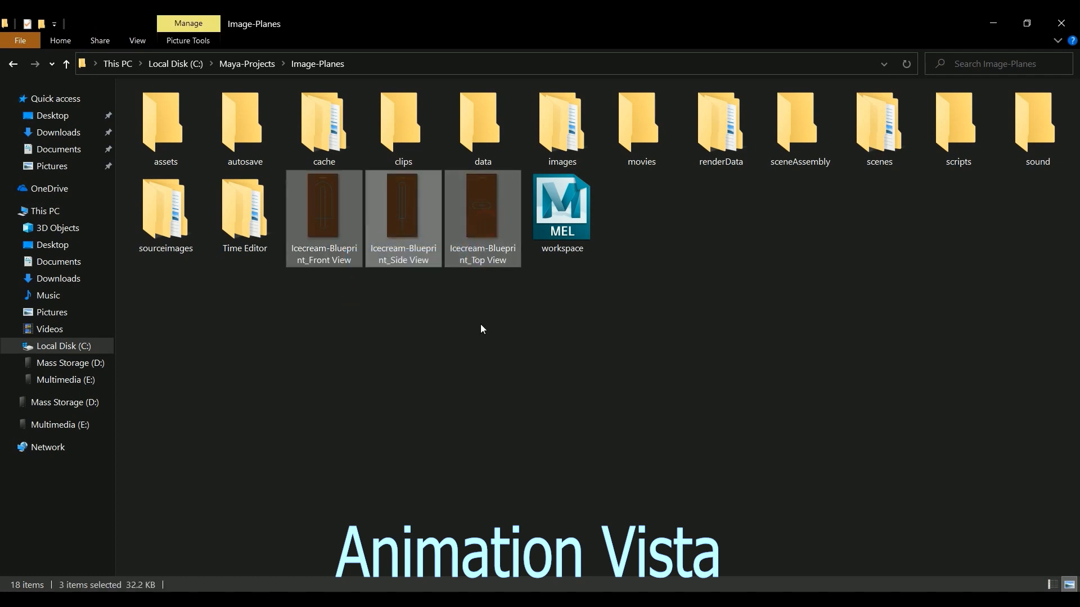
{"action": "left_click_drag", "start_coordinate": [359, 242], "coordinate": [165, 228]}
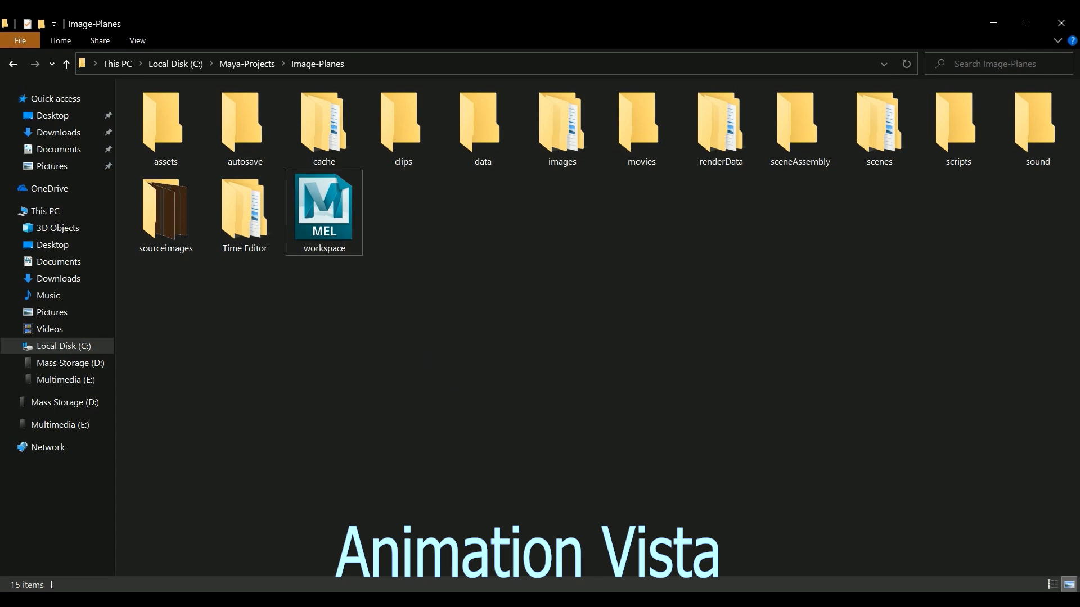
- Switch back to Maya, show the four-view layout and import Icecream-Blueprint_Top View.png as an image plane in the top view
{"action": "mouse_move", "coordinate": [371, 589]}
{"action": "left_click", "coordinate": [397, 560]}
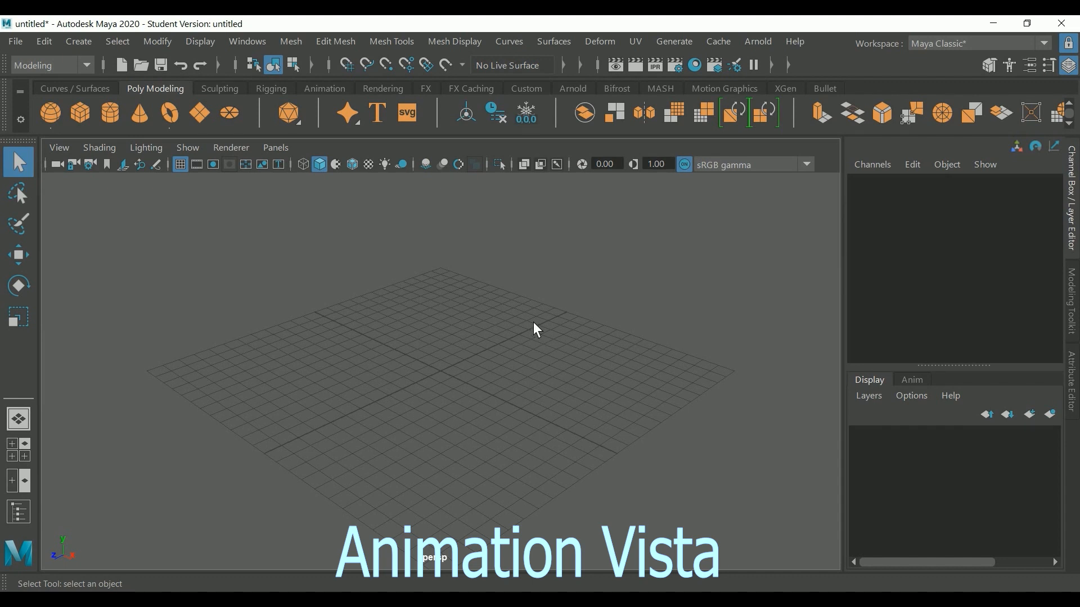
{"action": "key", "text": "space"}
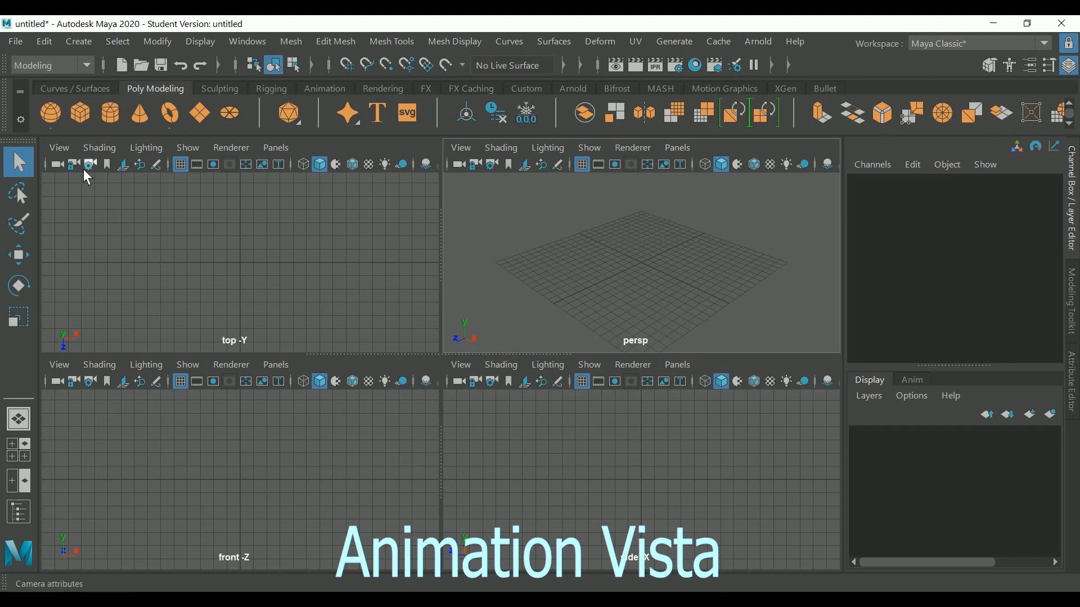
{"action": "left_click", "coordinate": [61, 148]}
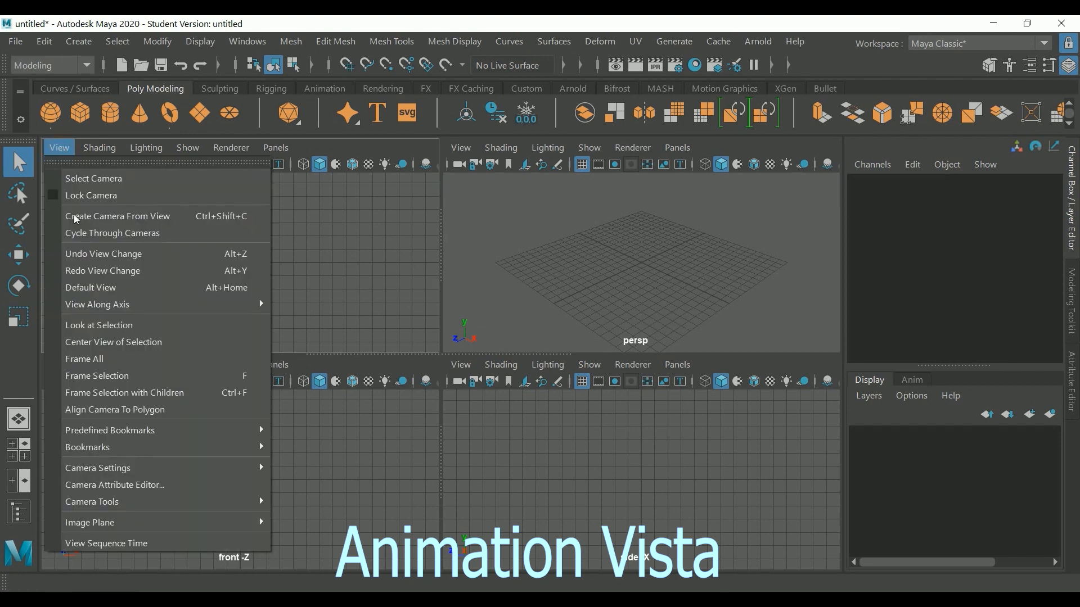
{"action": "mouse_move", "coordinate": [150, 524]}
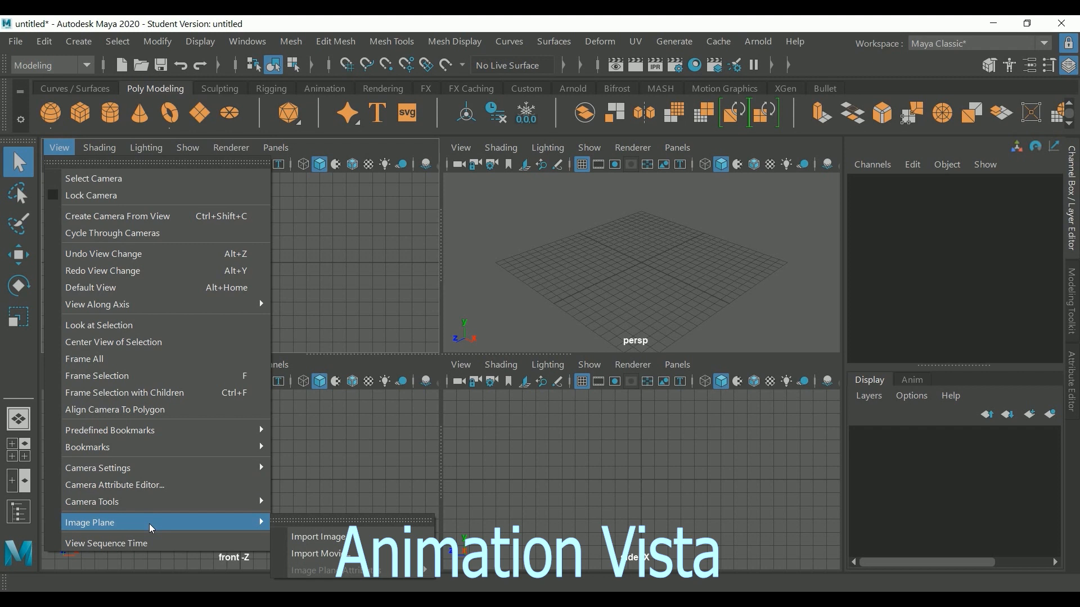
{"action": "left_click", "coordinate": [370, 538]}
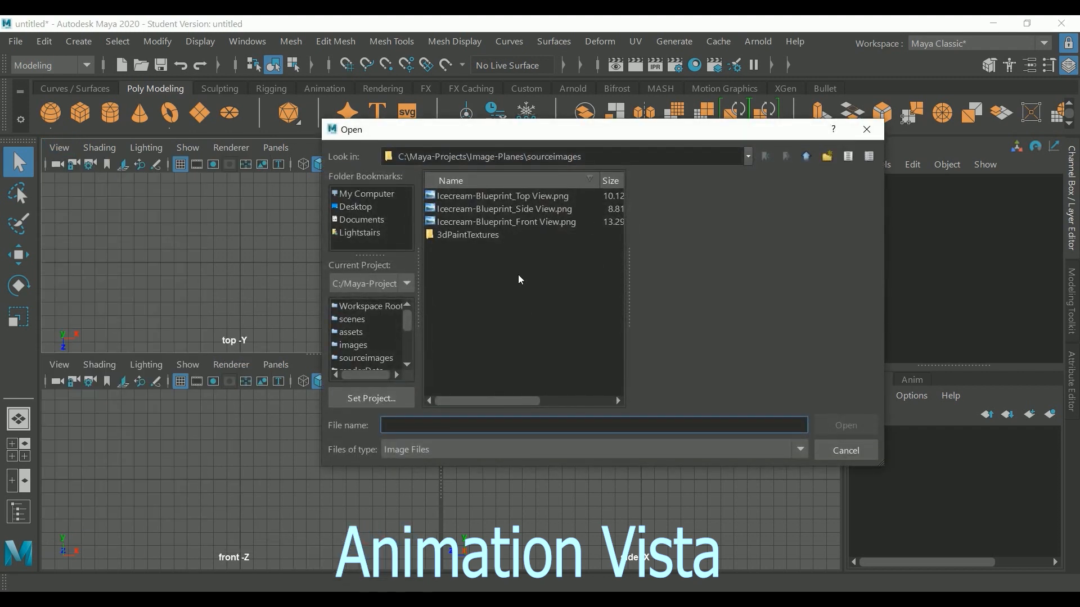
{"action": "left_click", "coordinate": [528, 195]}
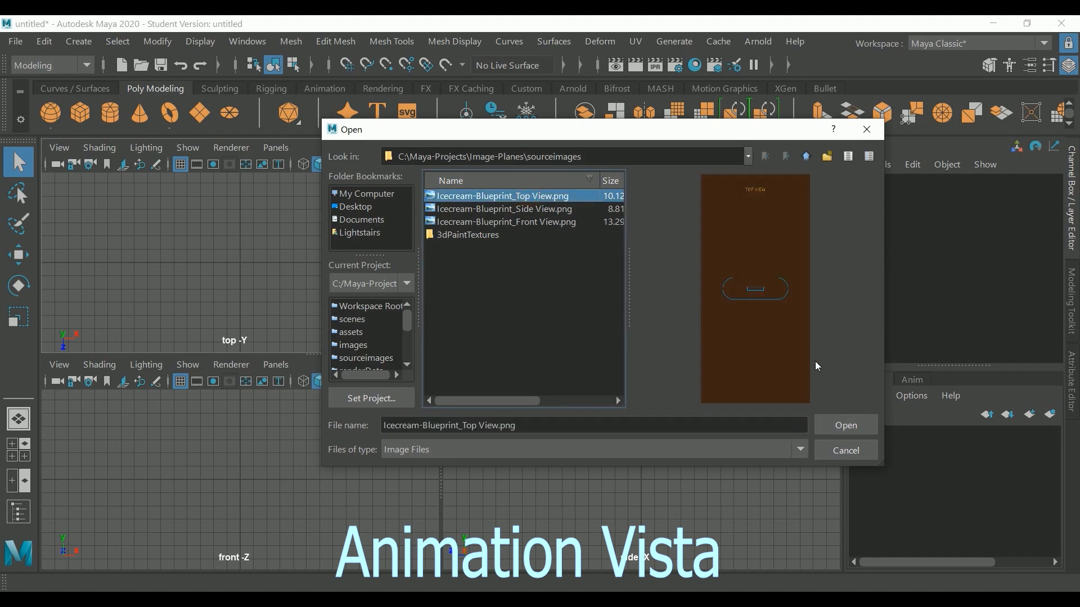
{"action": "left_click", "coordinate": [837, 426]}
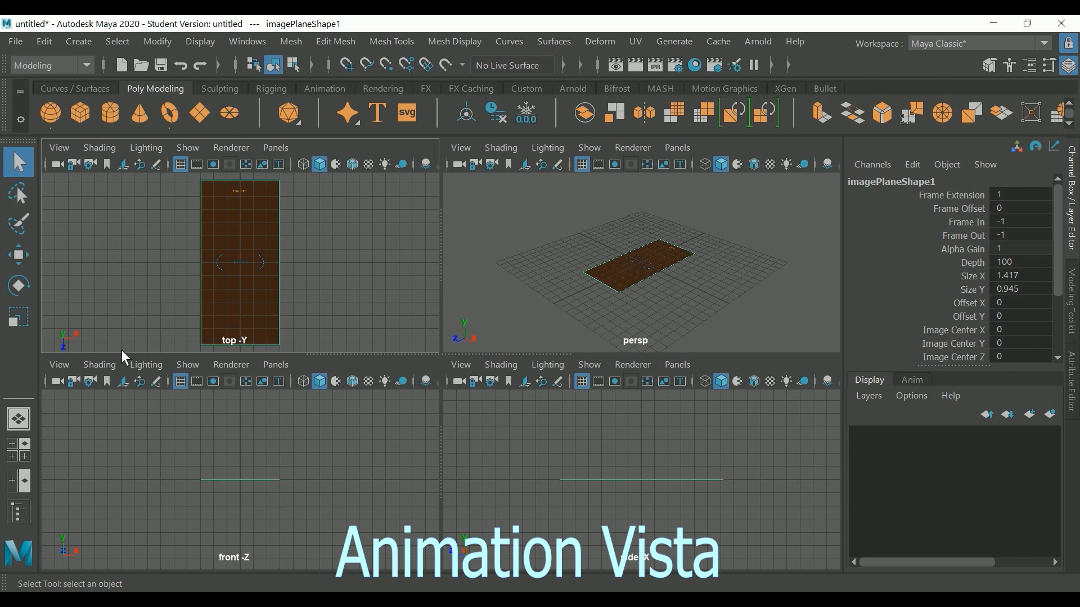
- Import Icecream-Blueprint_Front View.png as an image plane in the front view
{"action": "left_click", "coordinate": [59, 365]}
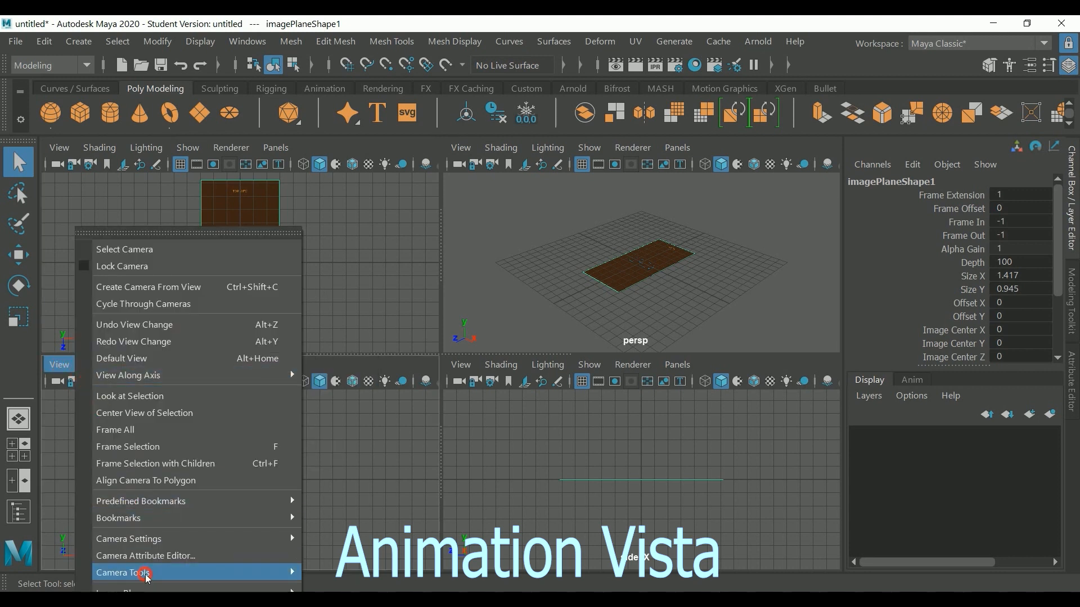
{"action": "mouse_move", "coordinate": [148, 589]}
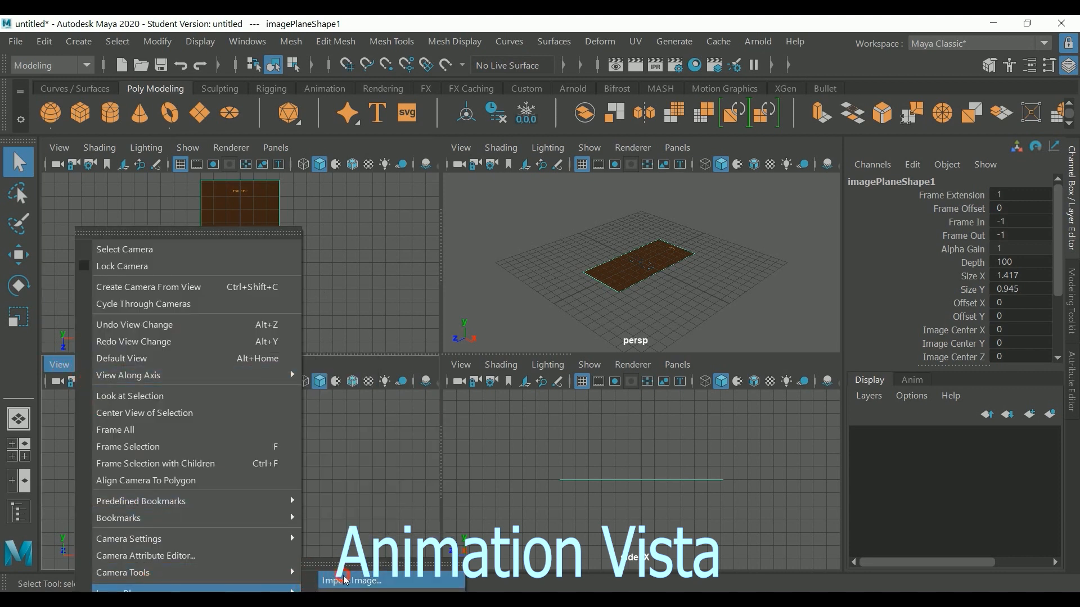
{"action": "left_click", "coordinate": [387, 579]}
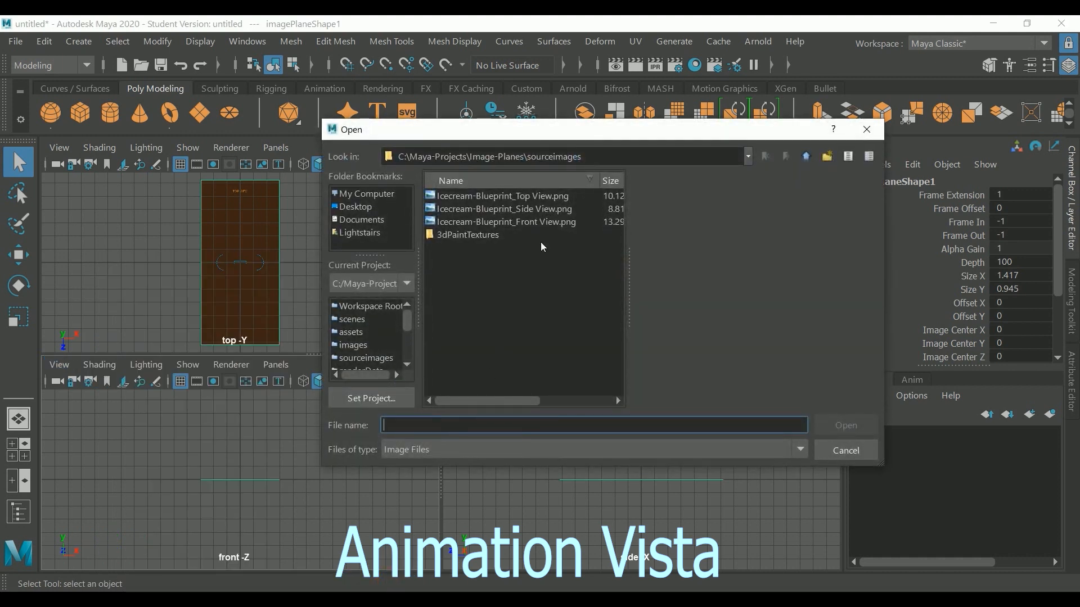
{"action": "left_click", "coordinate": [547, 223]}
{"action": "left_click", "coordinate": [866, 425]}
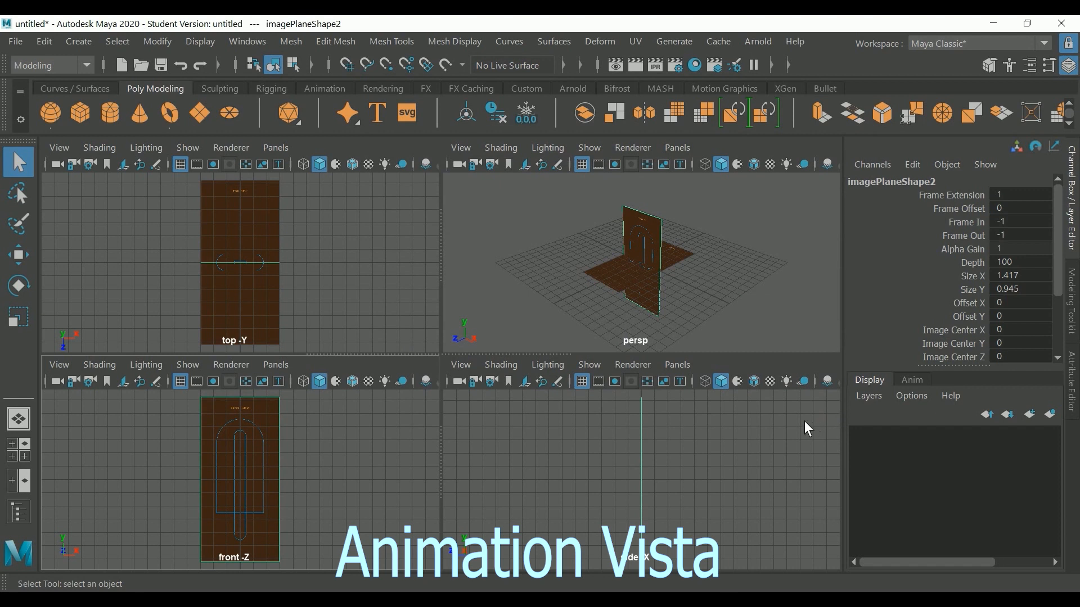
- Import Icecream-Blueprint_Side View.png as an image plane in the side view
{"action": "left_click", "coordinate": [456, 367]}
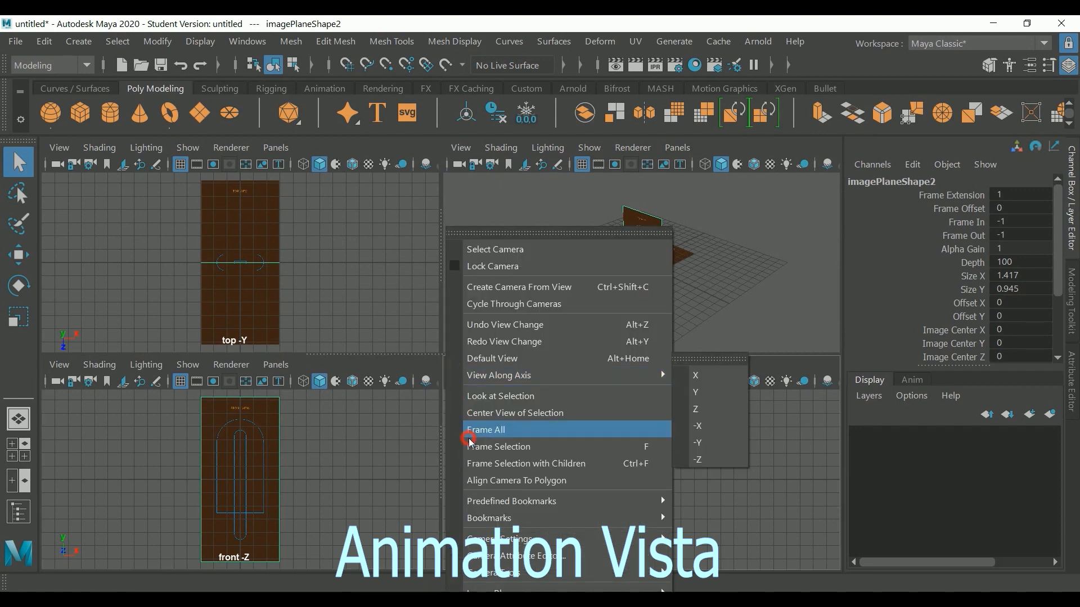
{"action": "mouse_move", "coordinate": [512, 588]}
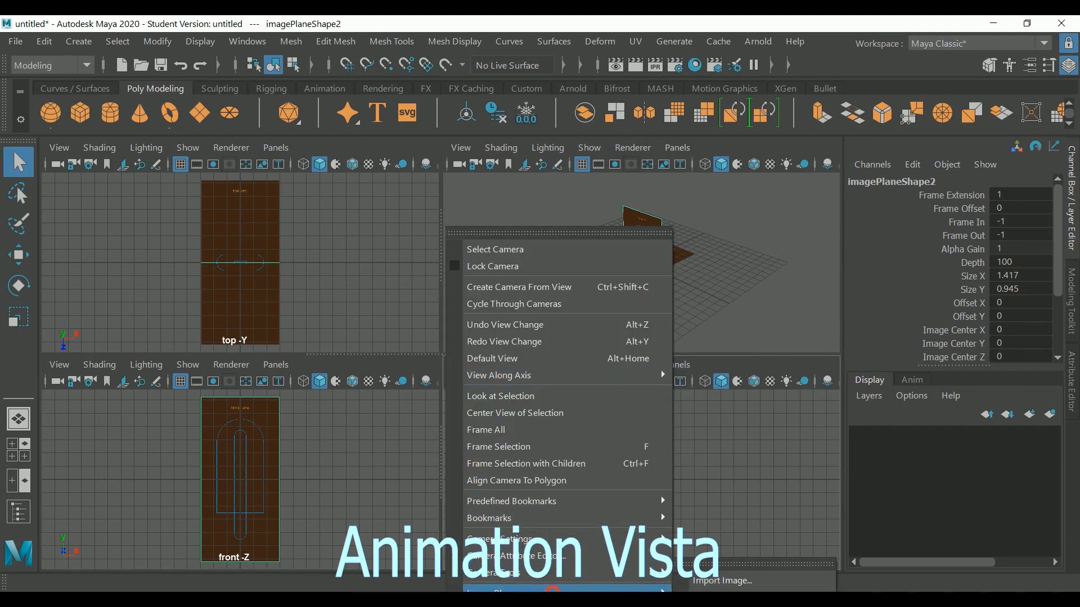
{"action": "left_click", "coordinate": [722, 581]}
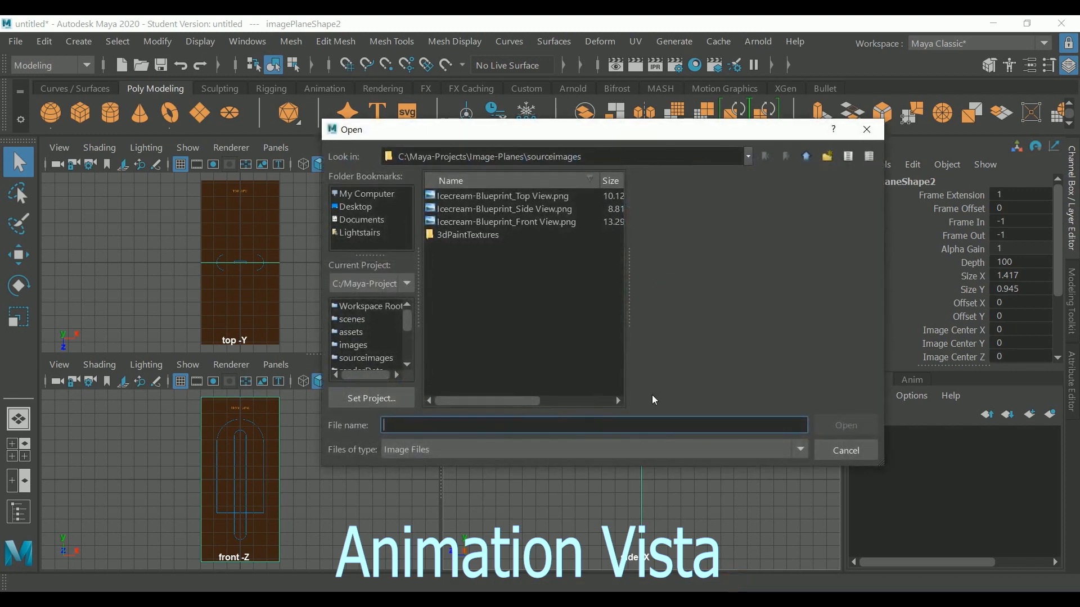
{"action": "left_click", "coordinate": [564, 210]}
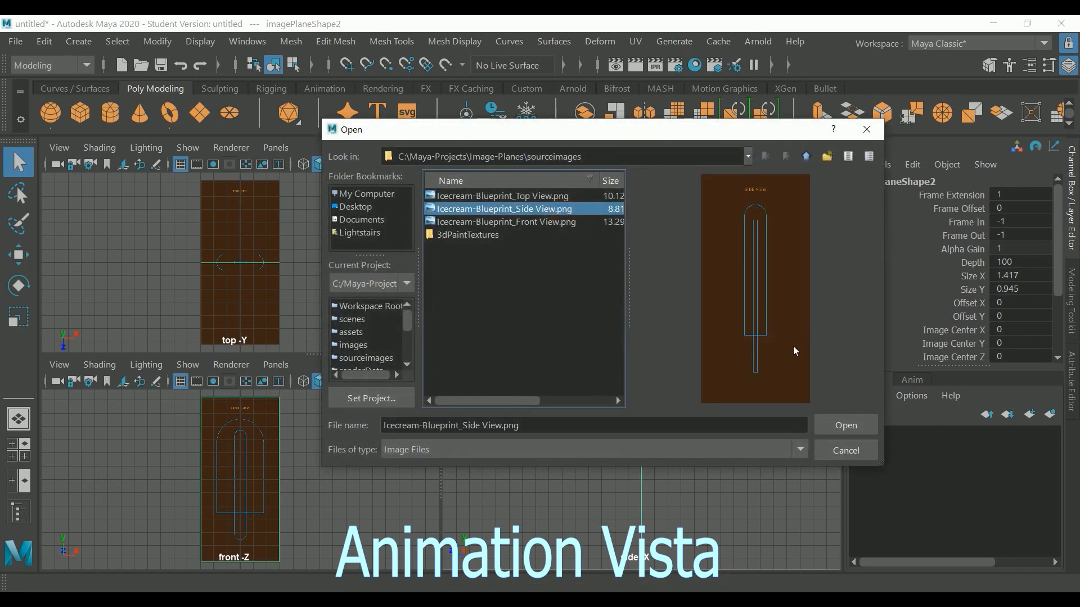
{"action": "left_click", "coordinate": [841, 427]}
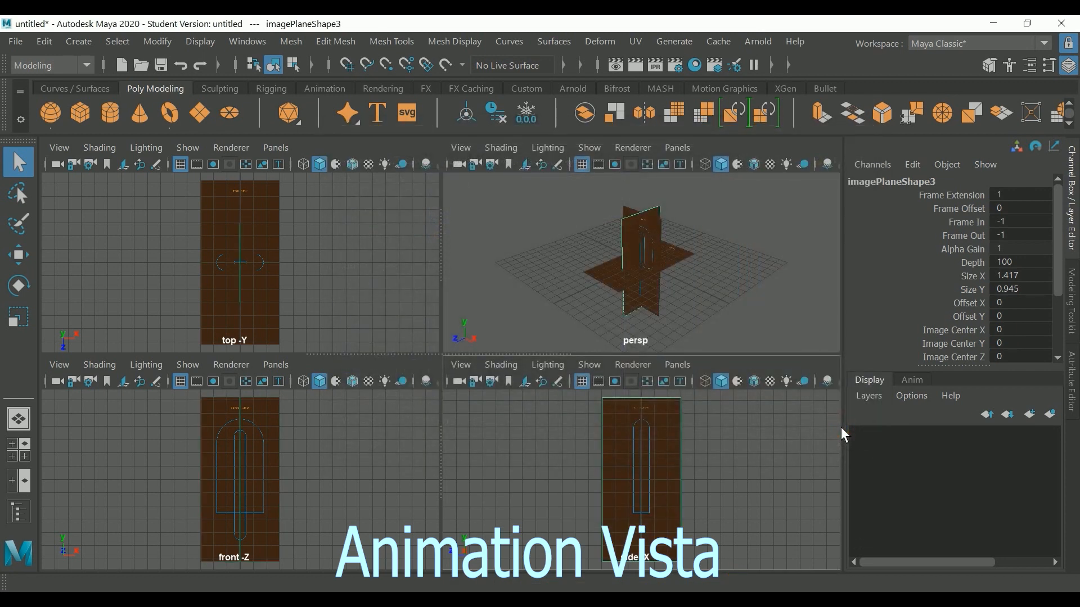
- Maximize the perspective view and rename the horizontal top-view image plane ImagePlaneTop
{"action": "key", "text": "space"}
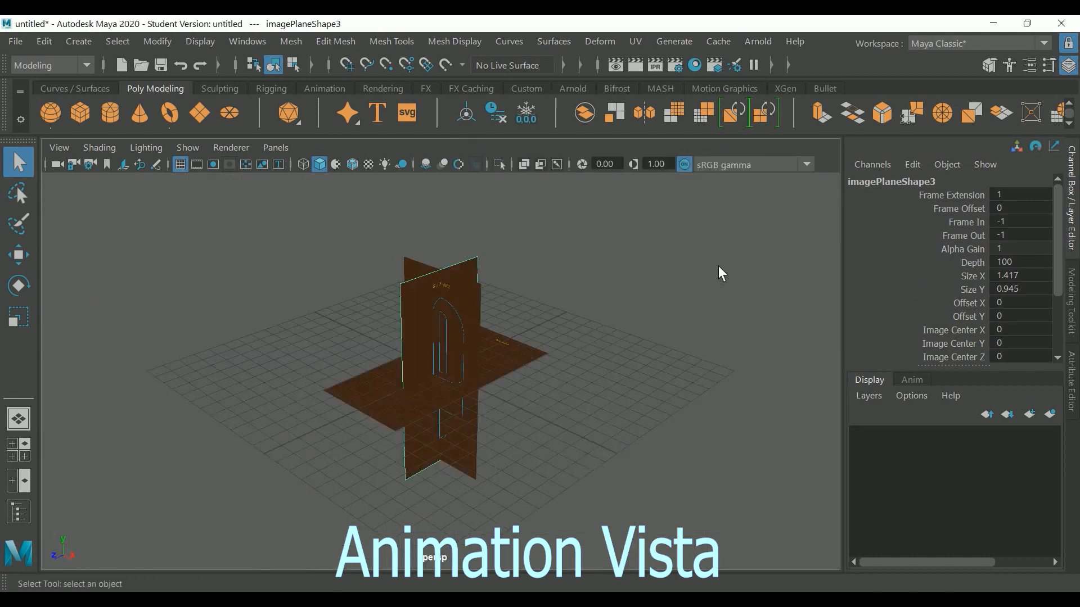
{"action": "left_click", "coordinate": [521, 353]}
{"action": "double_click", "coordinate": [906, 181]}
{"action": "left_click_drag", "start_coordinate": [898, 181], "coordinate": [906, 181]}
{"action": "type", "text": "Top"}
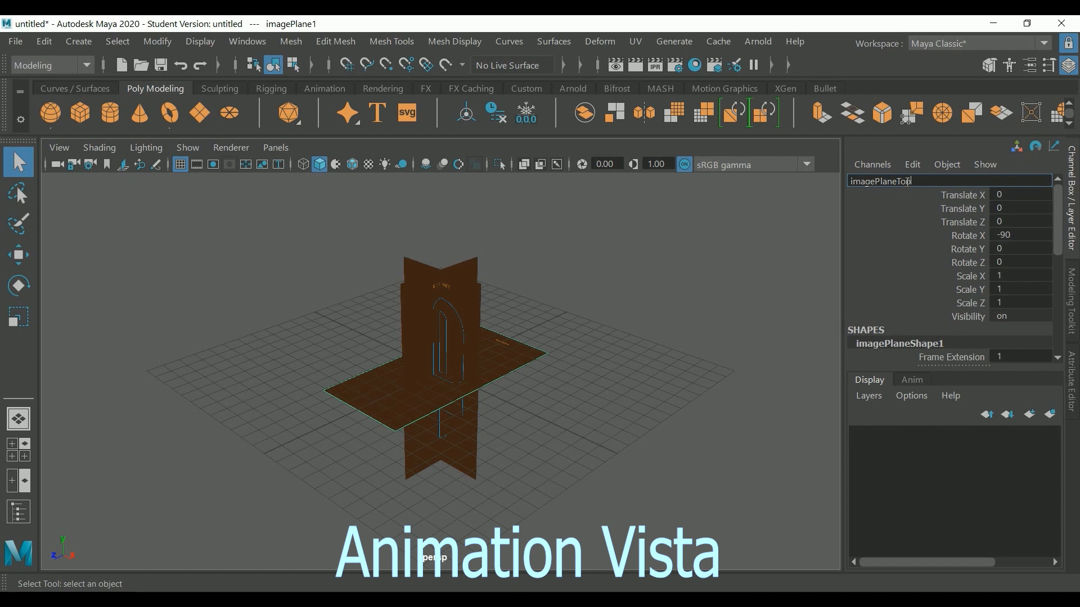
{"action": "key", "text": "Return"}
- Rename the image plane holding the front-view blueprint ImagePlaneFront
{"action": "left_click", "coordinate": [467, 295]}
{"action": "double_click", "coordinate": [846, 180]}
{"action": "left_click_drag", "start_coordinate": [898, 181], "coordinate": [907, 181]}
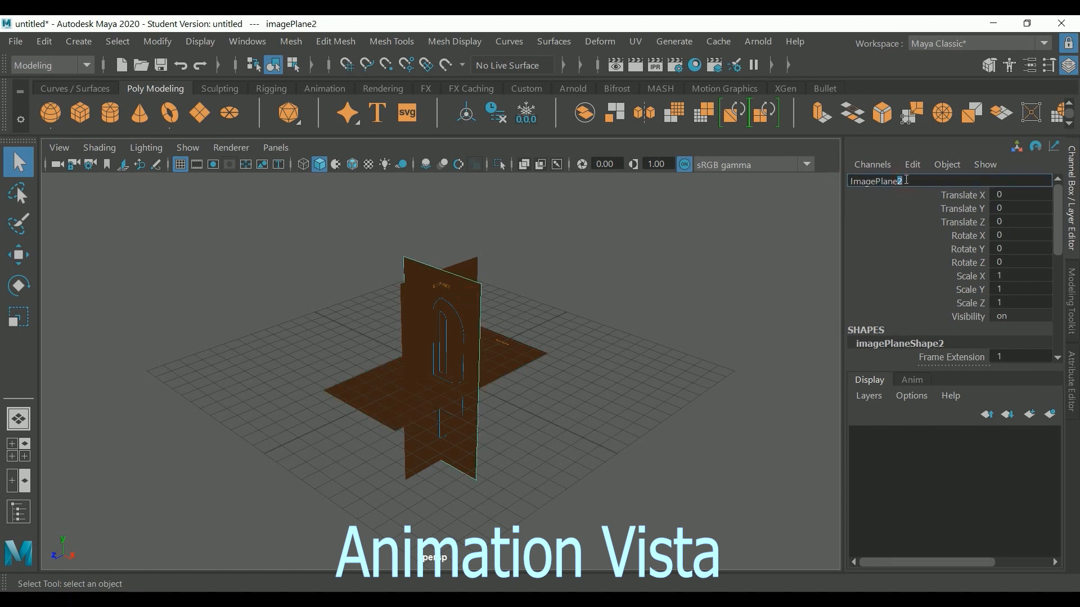
{"action": "type", "text": "Front"}
{"action": "key", "text": "Return"}
- Rename the image plane holding the side-view blueprint ImagePlaneSide
{"action": "left_click", "coordinate": [409, 298]}
{"action": "double_click", "coordinate": [907, 181]}
{"action": "type", "text": "I"}
{"action": "left_click_drag", "start_coordinate": [852, 181], "coordinate": [906, 182]}
{"action": "type", "text": "Side"}
{"action": "key", "text": "Return"}
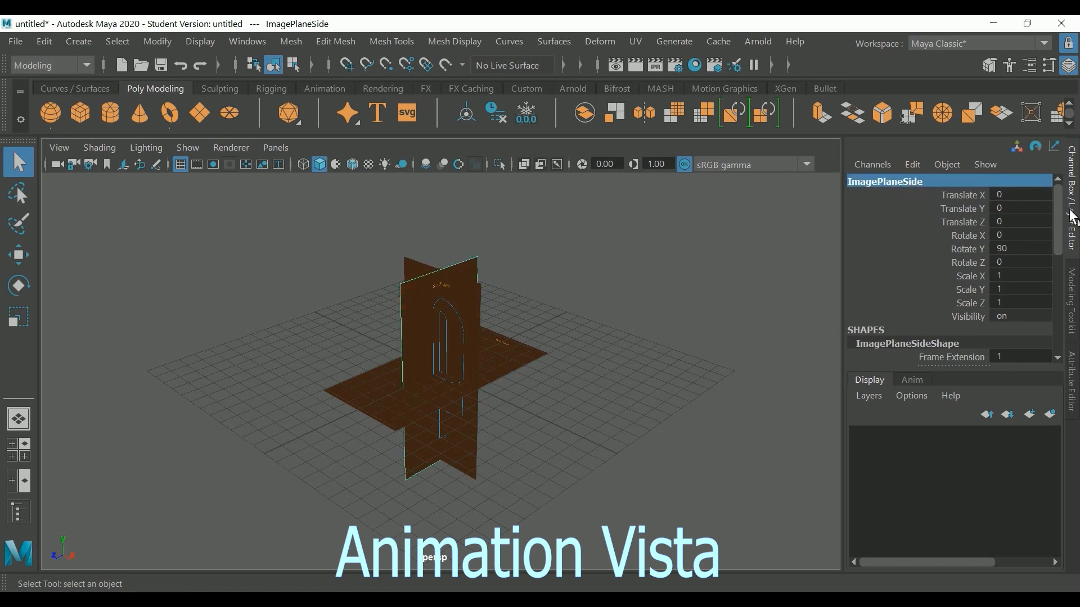
- Set the side image plane's Translate X to -20
{"action": "left_click", "coordinate": [1039, 194]}
{"action": "type", "text": "-20"}
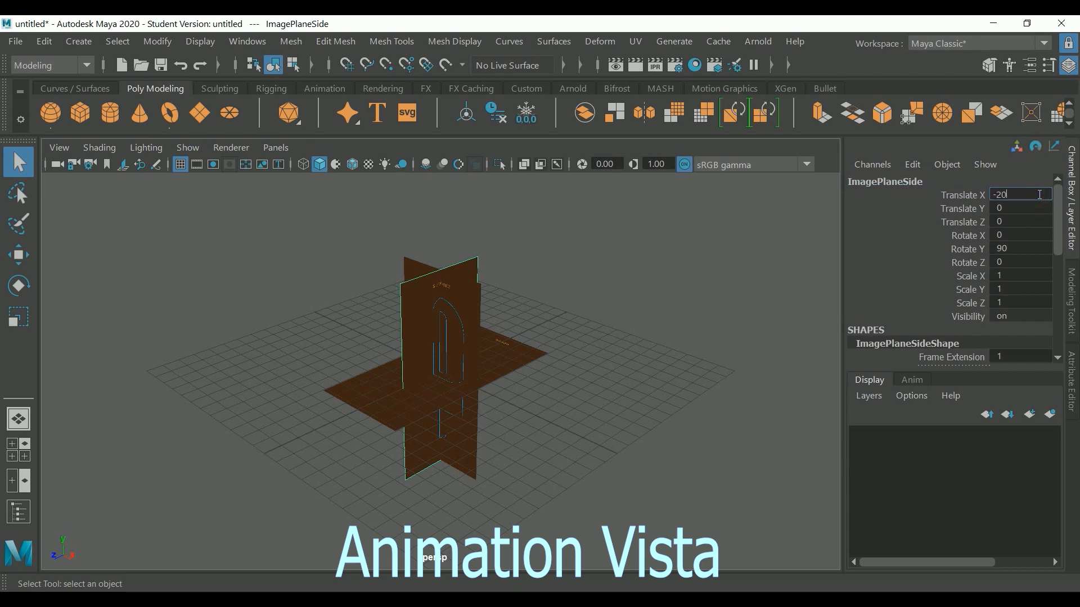
{"action": "key", "text": "Return"}
- Set the front image plane's Translate Z to -20
{"action": "left_click", "coordinate": [467, 298]}
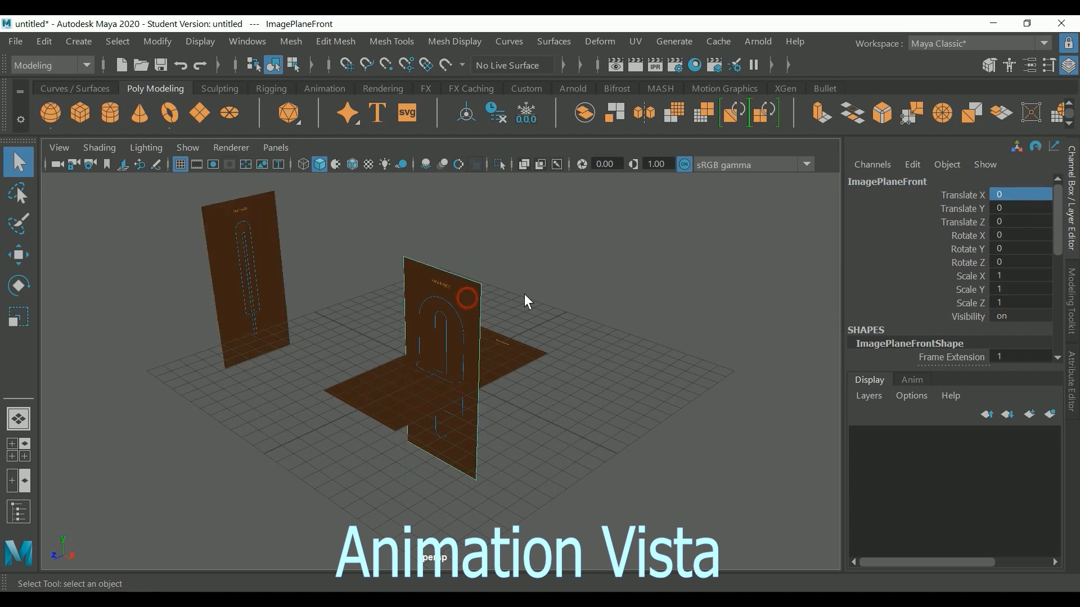
{"action": "left_click", "coordinate": [1019, 222]}
{"action": "type", "text": "-20"}
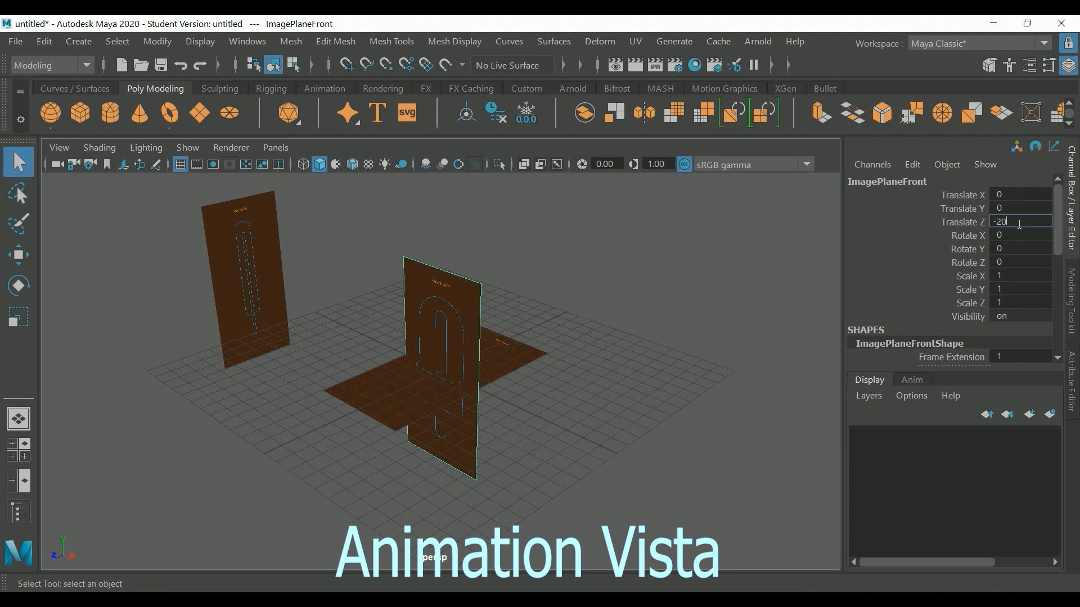
{"action": "key", "text": "Return"}
- Set the top image plane's Translate Y to -20
{"action": "left_click", "coordinate": [482, 353]}
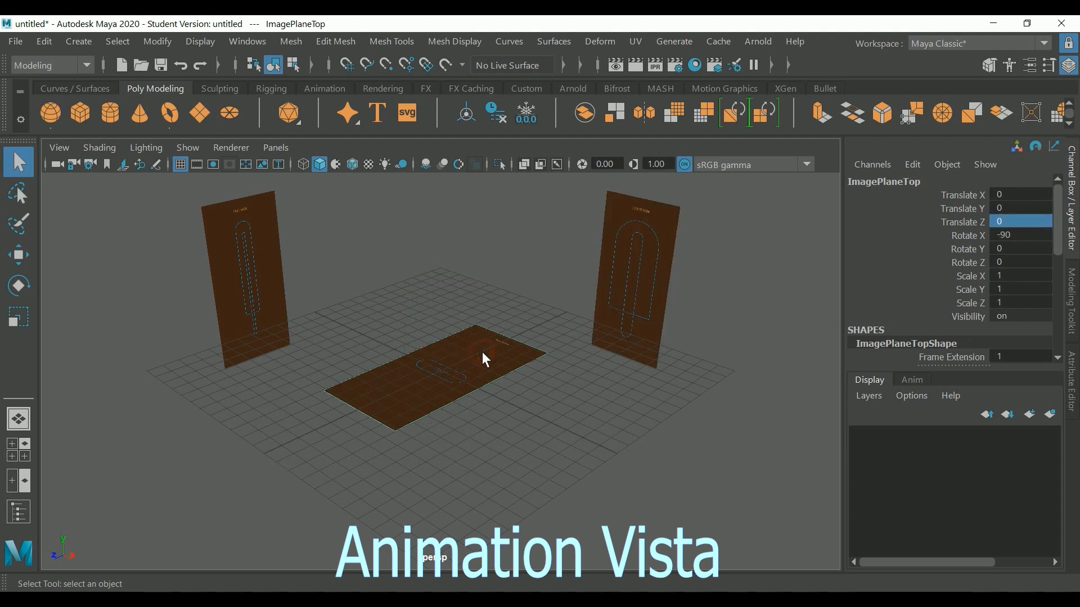
{"action": "left_click", "coordinate": [1004, 209]}
{"action": "type", "text": "-20"}
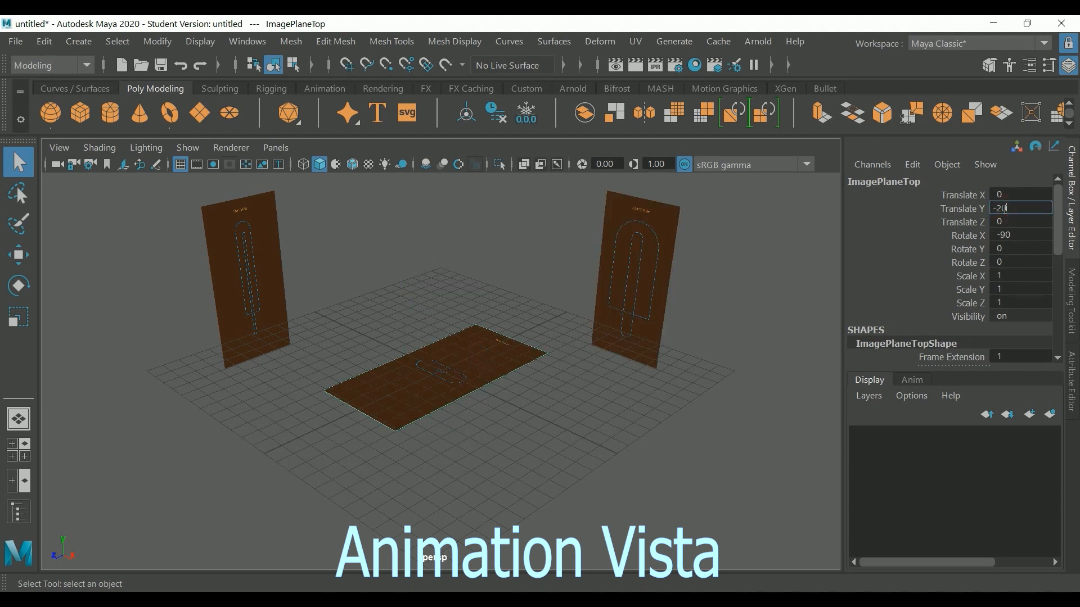
{"action": "key", "text": "Return"}
{"action": "scroll", "coordinate": [719, 372], "scroll_direction": "down", "scroll_amount": 3}
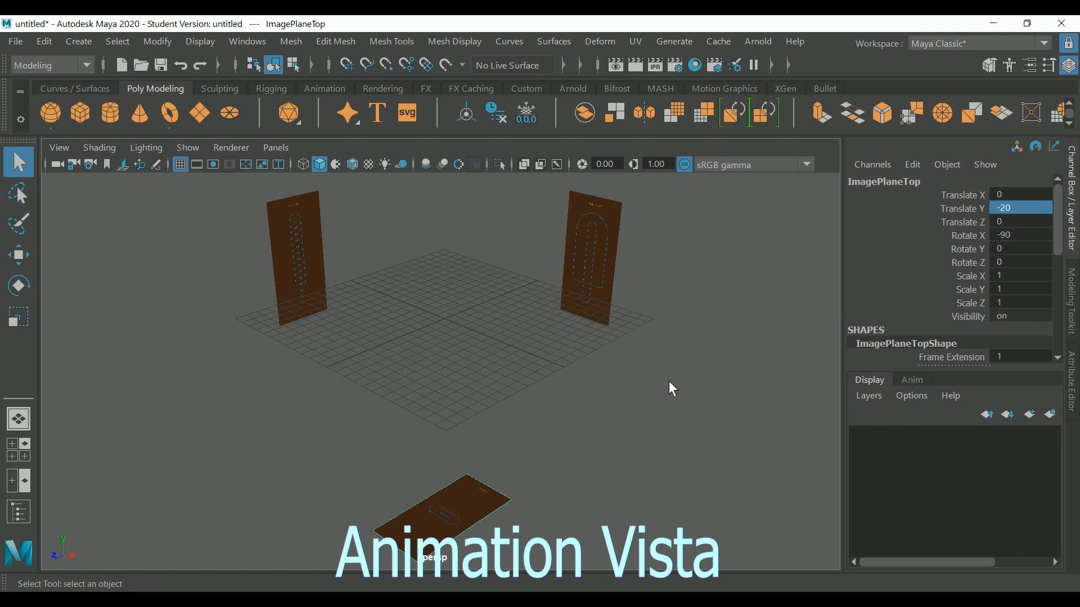
- Lock the Translate X, Y and Z channels of the side image plane and test them with the Move tool
{"action": "left_click", "coordinate": [314, 265]}
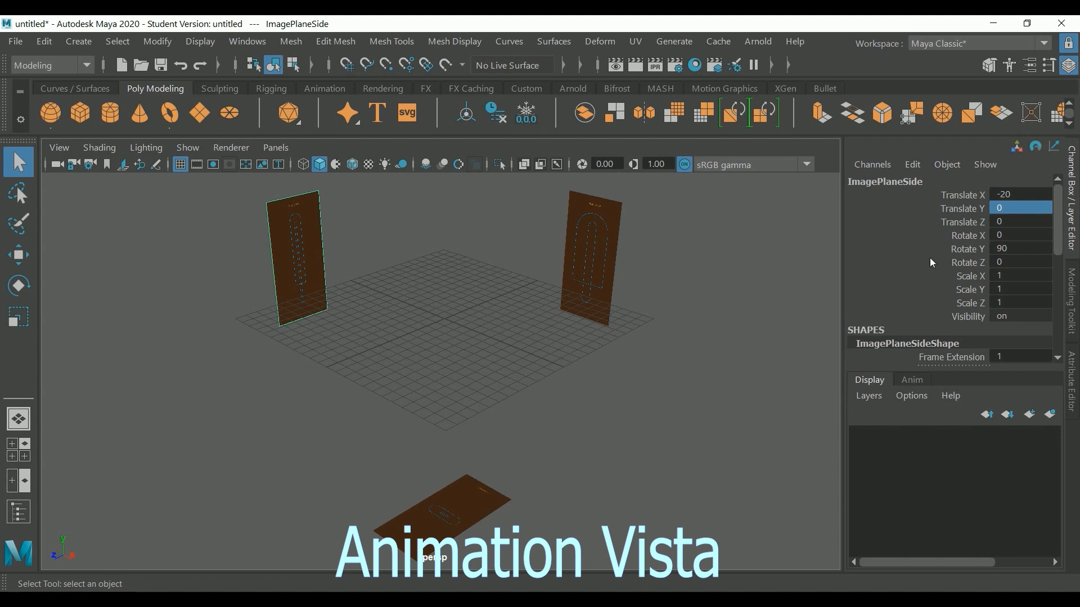
{"action": "left_click_drag", "start_coordinate": [970, 198], "coordinate": [972, 225]}
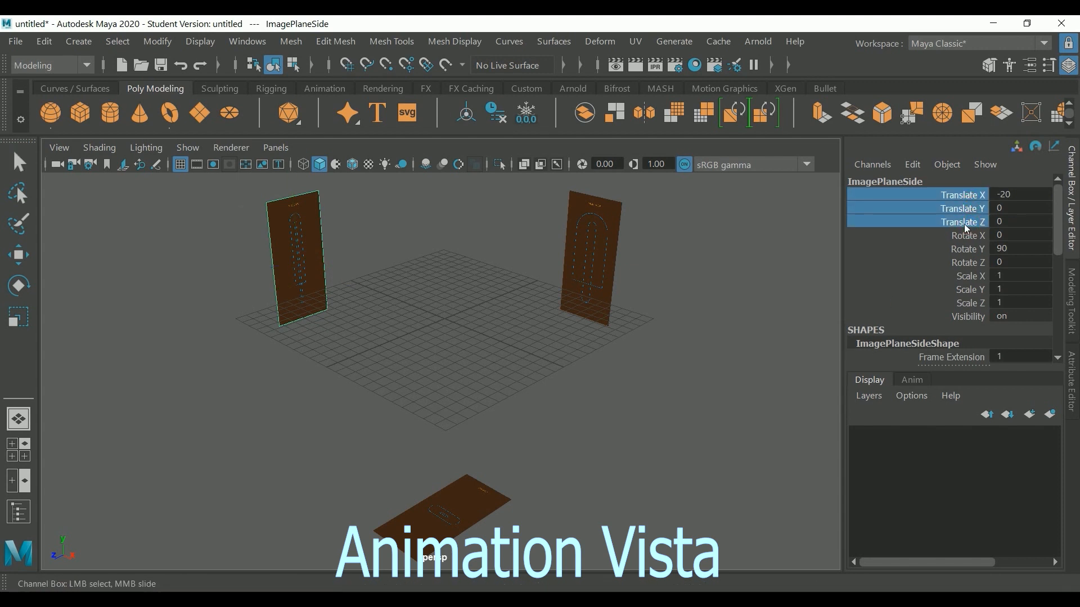
{"action": "right_click", "coordinate": [969, 194]}
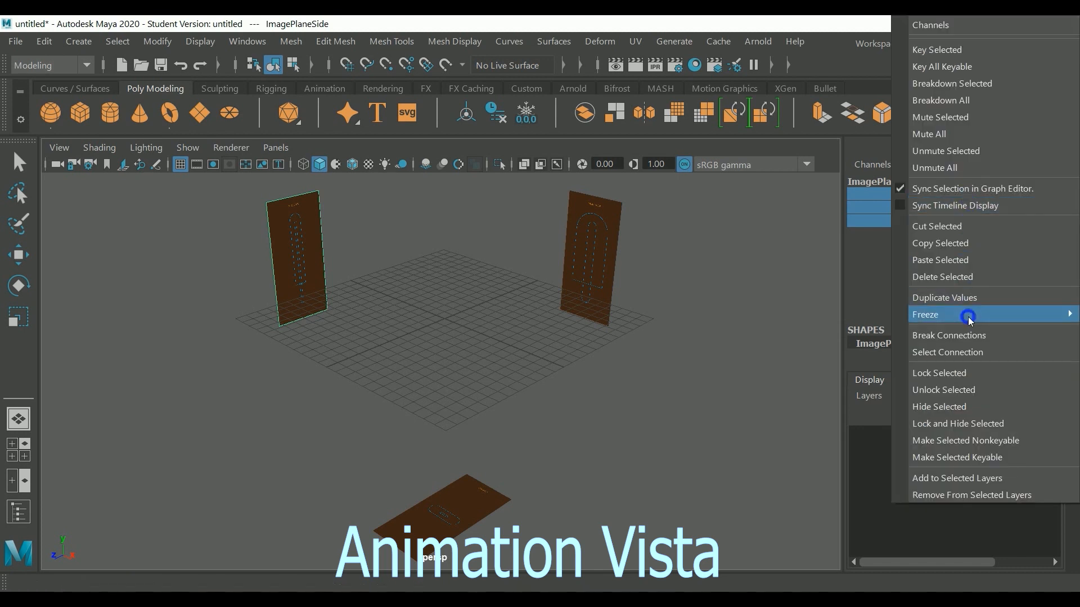
{"action": "left_click", "coordinate": [984, 379]}
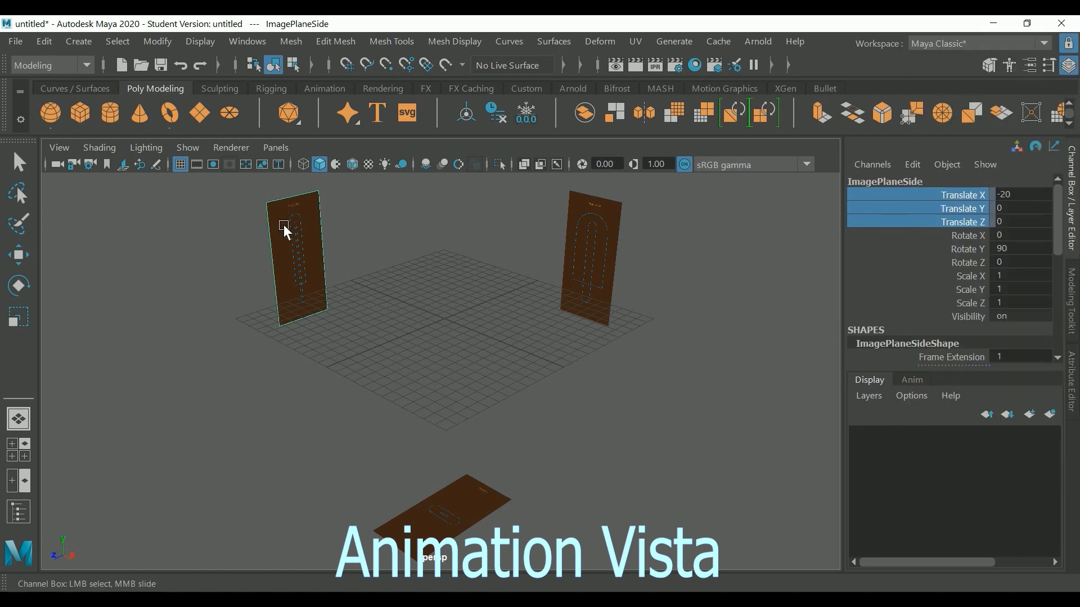
{"action": "key", "text": "w"}
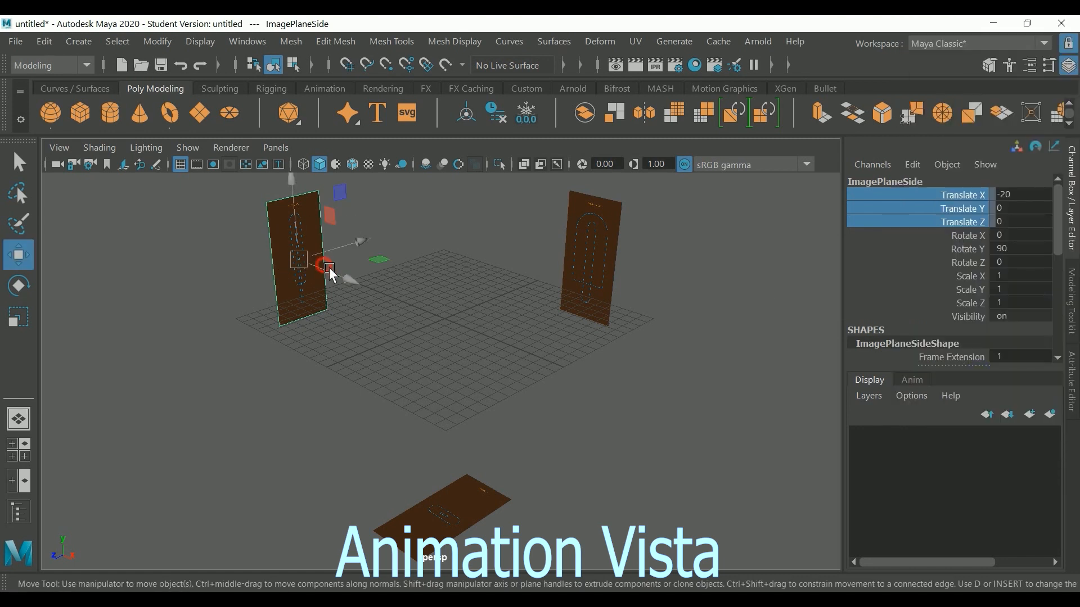
{"action": "left_click", "coordinate": [430, 283]}
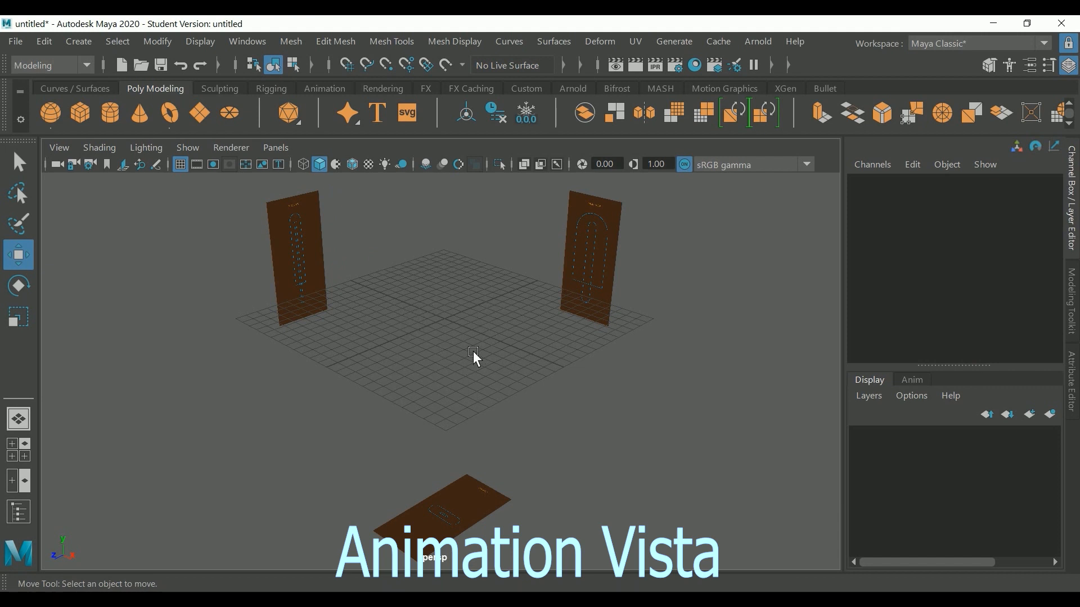
- Lock the Translate X, Y and Z channels of the front image plane
{"action": "left_click", "coordinate": [596, 259]}
{"action": "left_click_drag", "start_coordinate": [955, 194], "coordinate": [960, 223]}
{"action": "right_click", "coordinate": [960, 222]}
{"action": "left_click", "coordinate": [891, 371]}
- Lock the Translate X, Y and Z channels of the top image plane, then clear the selection
{"action": "left_click", "coordinate": [479, 504]}
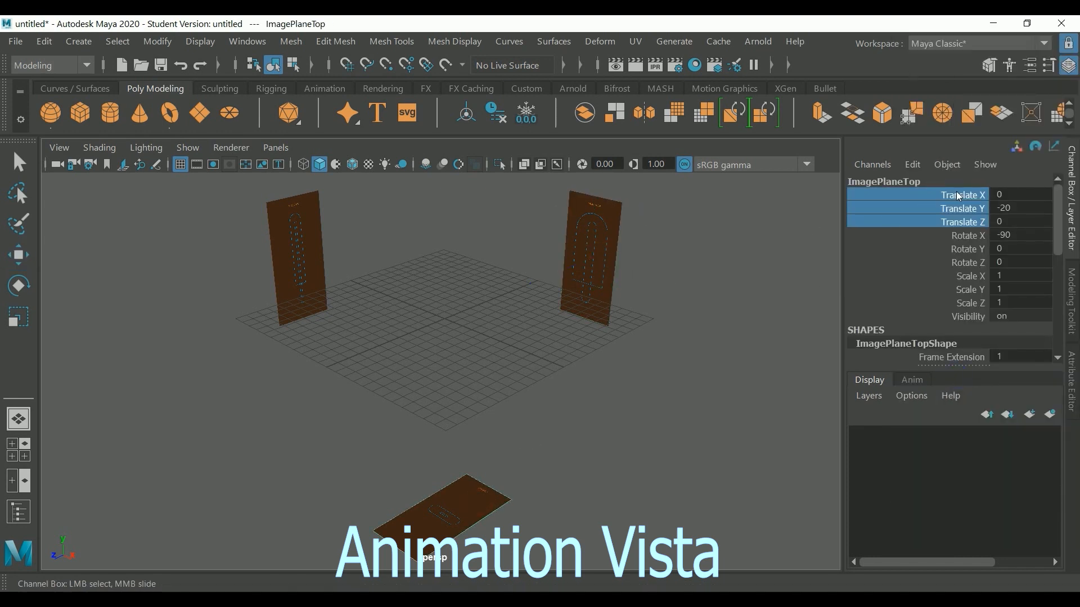
{"action": "right_click", "coordinate": [956, 195]}
{"action": "left_click", "coordinate": [911, 373]}
{"action": "left_click", "coordinate": [729, 347]}
{"action": "key", "text": "w"}
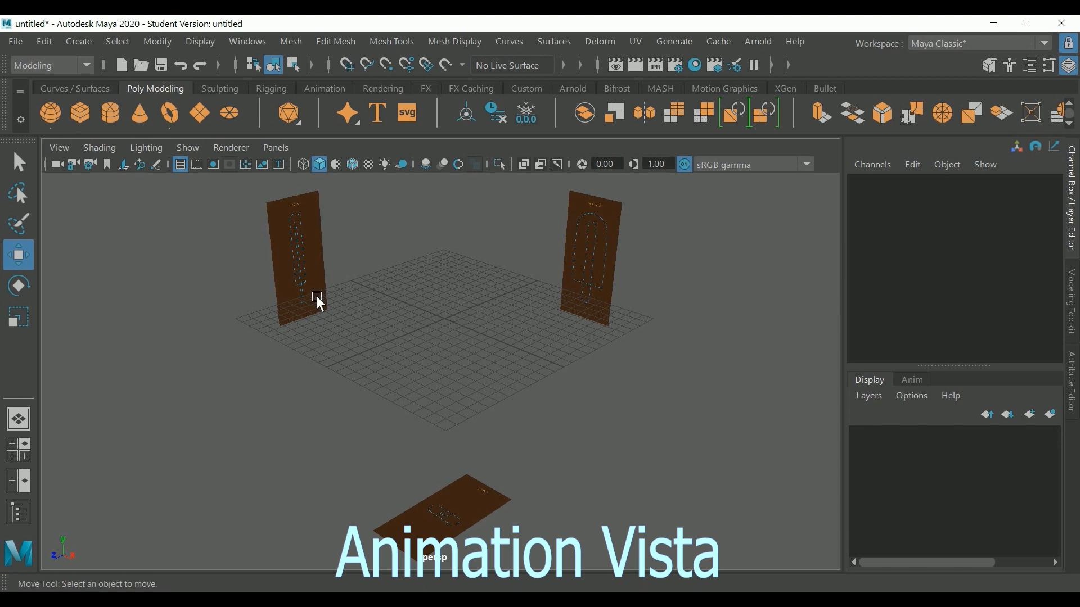
- Create a polygon cube about 2.9 wide, 2.5 high and 1.5 deep, and set its Translate X and Z to 0
{"action": "left_click", "coordinate": [83, 113]}
{"action": "left_click_drag", "start_coordinate": [417, 322], "coordinate": [478, 292]}
{"action": "double_click", "coordinate": [1032, 195]}
{"action": "type", "text": "0"}
{"action": "double_click", "coordinate": [1036, 221]}
{"action": "type", "text": "0"}
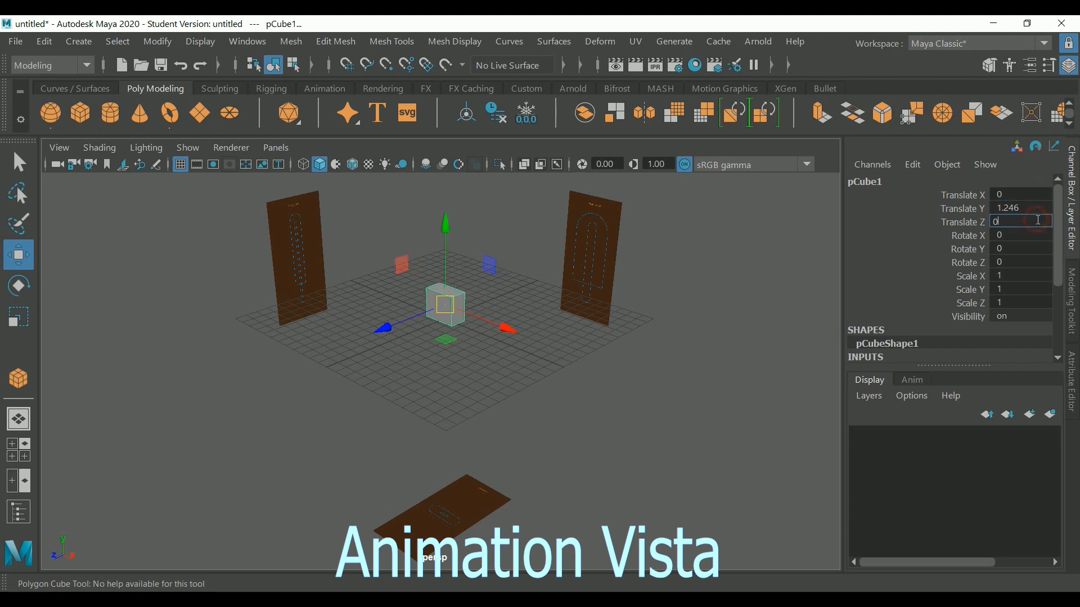
{"action": "key", "text": "Return"}
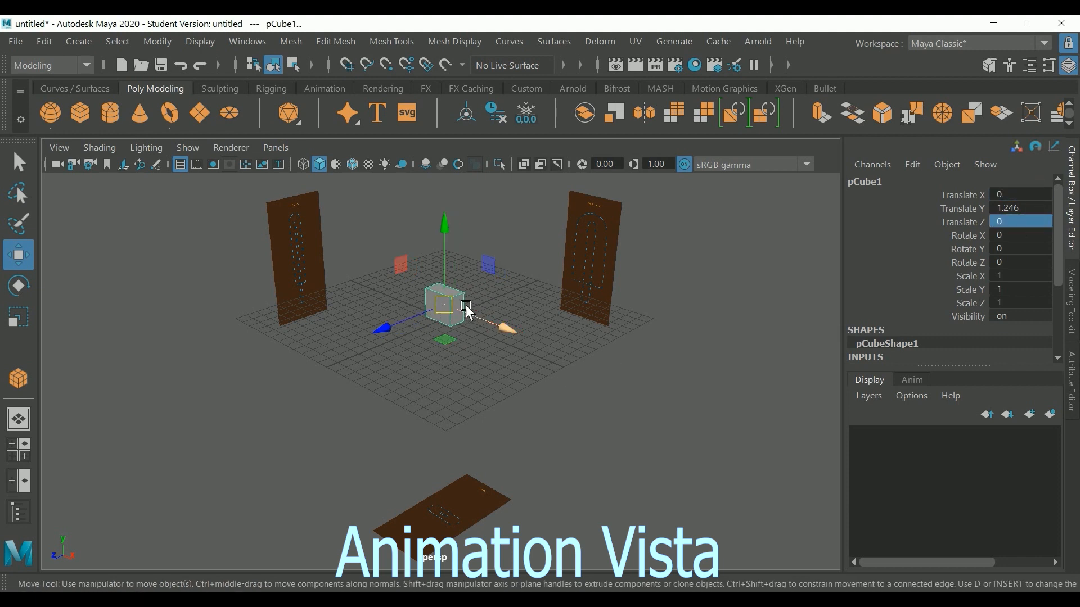
- In the wireframe front view, move the cube's bottom vertices down to the base line of the ice cream body outline
{"action": "right_click_drag", "start_coordinate": [442, 298], "coordinate": [350, 177]}
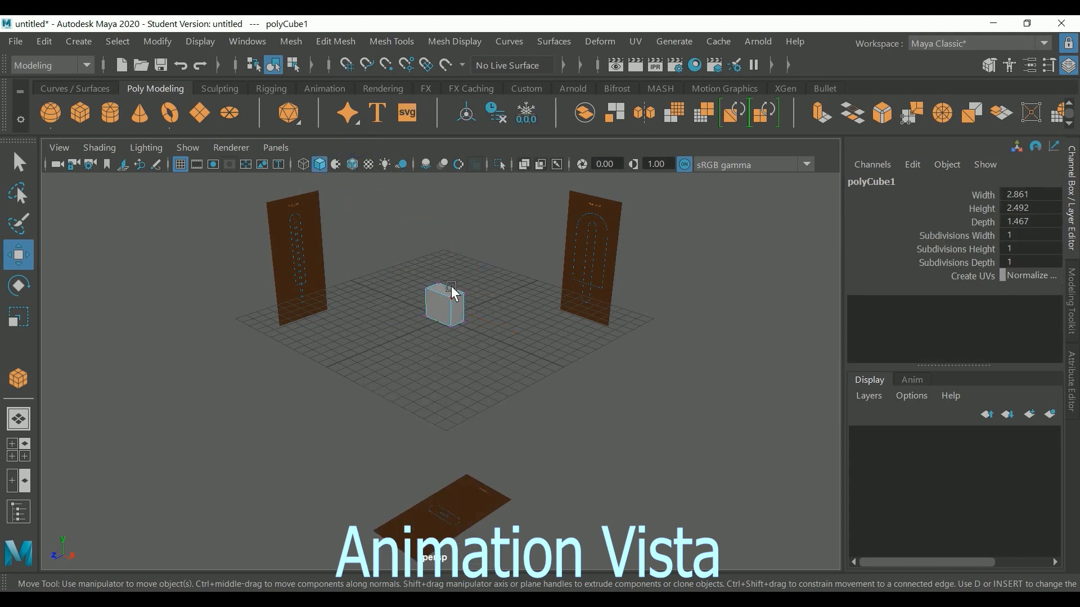
{"action": "key", "text": "space"}
{"action": "key", "text": "space"}
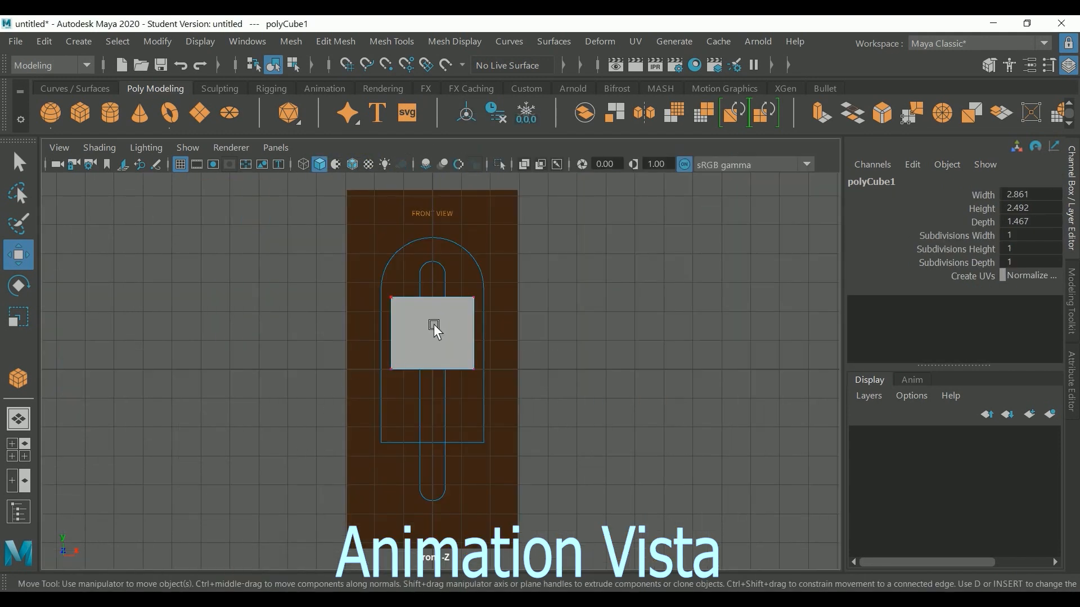
{"action": "left_click_drag", "start_coordinate": [380, 284], "coordinate": [526, 386]}
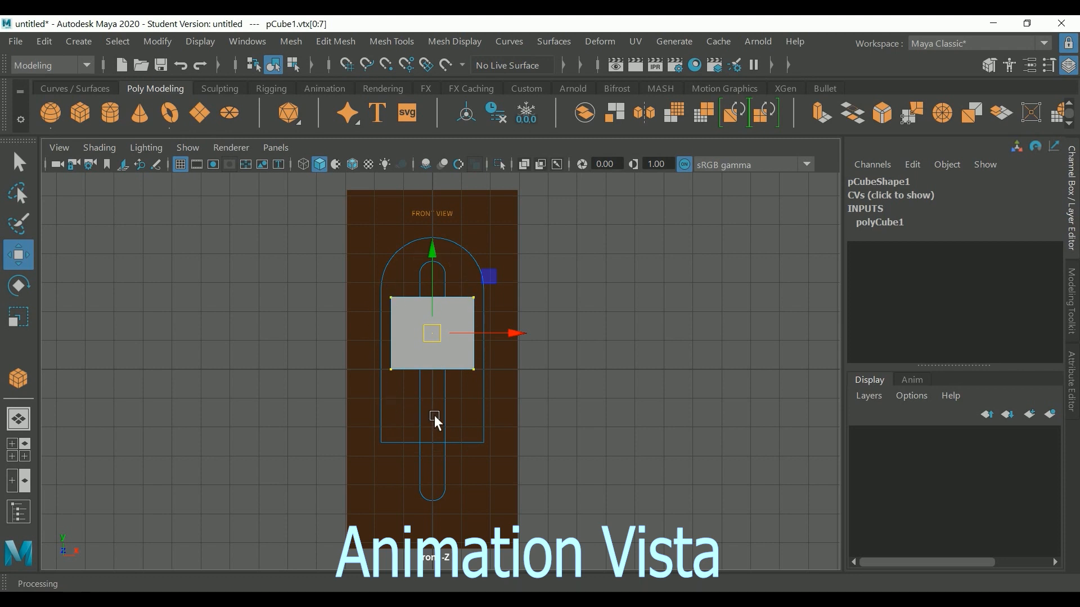
{"action": "left_click_drag", "start_coordinate": [365, 363], "coordinate": [536, 400]}
{"action": "key", "text": "4"}
{"action": "left_click_drag", "start_coordinate": [437, 292], "coordinate": [442, 361]}
{"action": "middle_click_drag", "start_coordinate": [383, 534], "coordinate": [385, 471], "text": "alt"}
{"action": "right_click_drag", "start_coordinate": [384, 472], "coordinate": [793, 416], "text": "alt"}
{"action": "left_click_drag", "start_coordinate": [419, 305], "coordinate": [420, 309]}
{"action": "middle_click_drag", "start_coordinate": [448, 293], "coordinate": [435, 482], "text": "alt"}
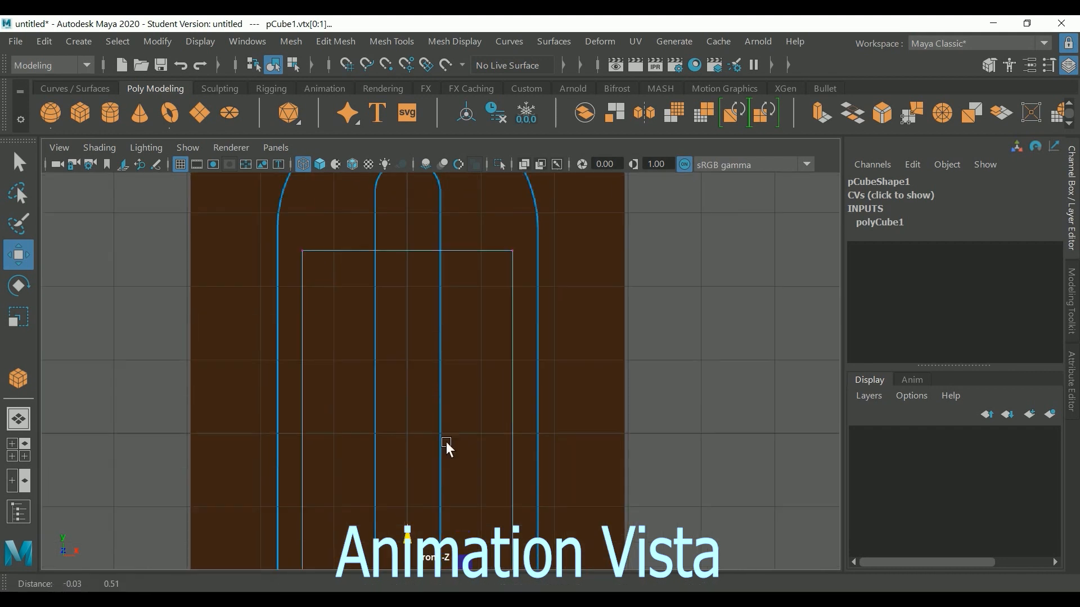
- Move the cube's top vertices up to the peak of the ice cream body's outer arch in the front view
{"action": "middle_click_drag", "start_coordinate": [444, 379], "coordinate": [450, 537], "text": "alt"}
{"action": "left_click_drag", "start_coordinate": [296, 357], "coordinate": [523, 385]}
{"action": "left_click_drag", "start_coordinate": [414, 292], "coordinate": [436, 143]}
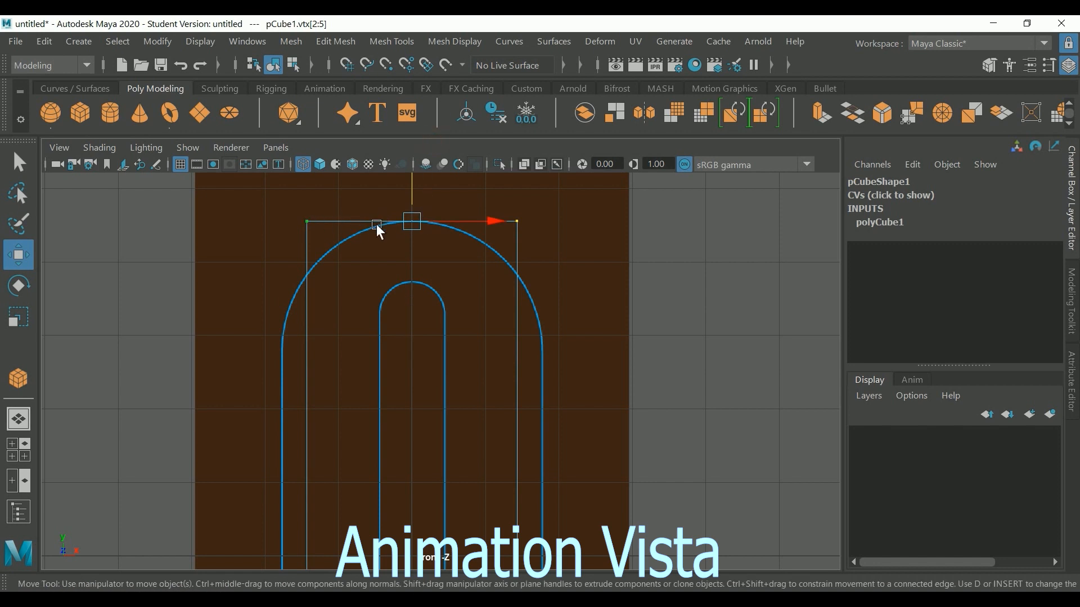
{"action": "scroll", "coordinate": [462, 342], "scroll_direction": "down", "scroll_amount": 4}
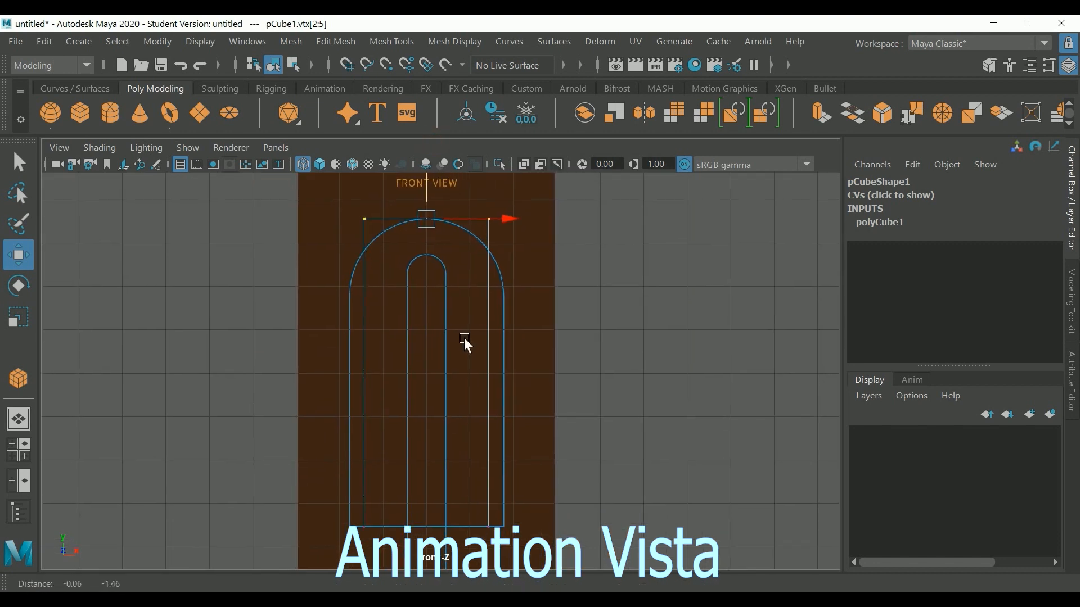
- Scale all of the cube's vertices along X to match the width of the ice cream body outline in the front view
{"action": "scroll", "coordinate": [465, 342], "scroll_direction": "up", "scroll_amount": 1}
{"action": "left_click_drag", "start_coordinate": [314, 191], "coordinate": [595, 553]}
{"action": "key", "text": "r"}
{"action": "left_click_drag", "start_coordinate": [509, 369], "coordinate": [526, 376]}
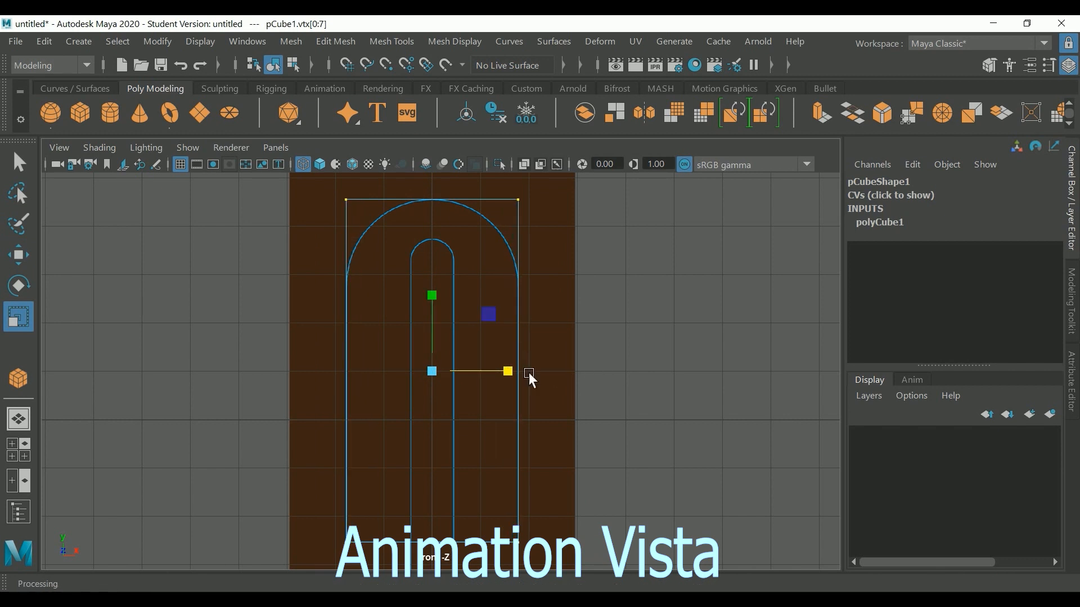
{"action": "right_click_drag", "start_coordinate": [465, 379], "coordinate": [748, 398], "text": "alt"}
{"action": "left_click_drag", "start_coordinate": [504, 366], "coordinate": [503, 362]}
{"action": "right_click_drag", "start_coordinate": [636, 386], "coordinate": [526, 389], "text": "alt"}
{"action": "middle_click_drag", "start_coordinate": [526, 389], "coordinate": [543, 371], "text": "alt"}
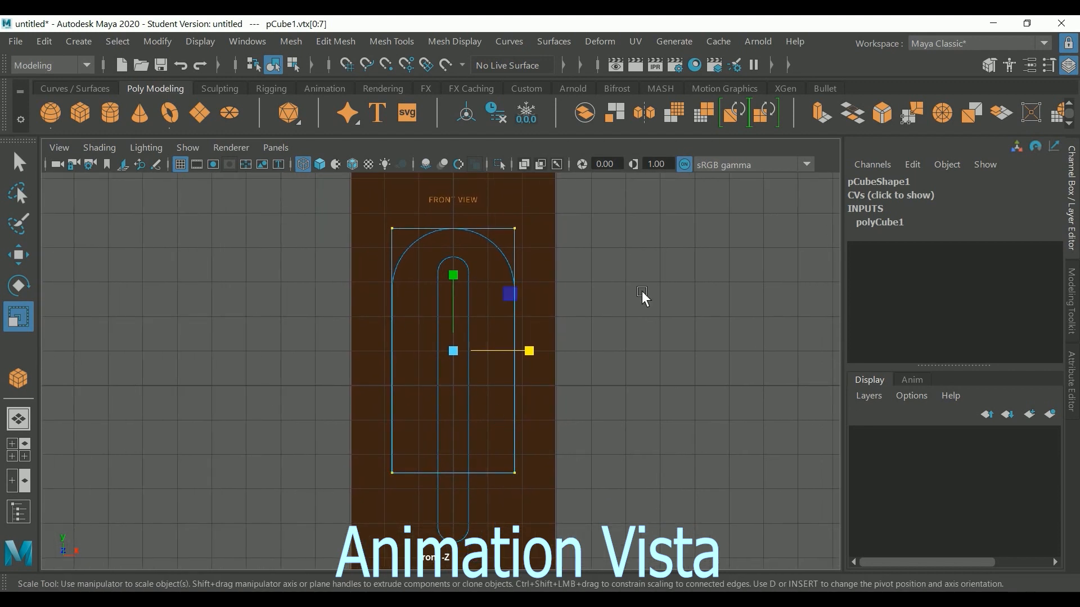
- In the wireframe top view, scale the cube's vertices along Z to match the depth of the ice cream body outline
{"action": "key", "text": "space"}
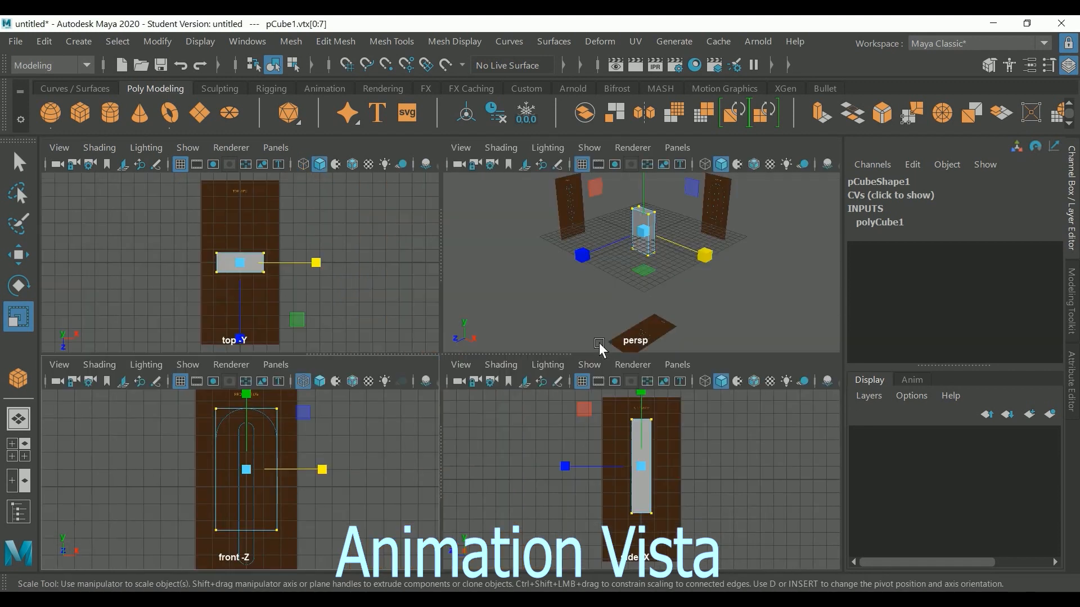
{"action": "key", "text": "space"}
{"action": "key", "text": "4"}
{"action": "right_click_drag", "start_coordinate": [441, 316], "coordinate": [667, 380], "text": "alt"}
{"action": "left_click_drag", "start_coordinate": [363, 369], "coordinate": [342, 360]}
{"action": "scroll", "coordinate": [496, 386], "scroll_direction": "up", "scroll_amount": 1}
{"action": "scroll", "coordinate": [383, 370], "scroll_direction": "up", "scroll_amount": 2}
{"action": "scroll", "coordinate": [484, 366], "scroll_direction": "down", "scroll_amount": 3}
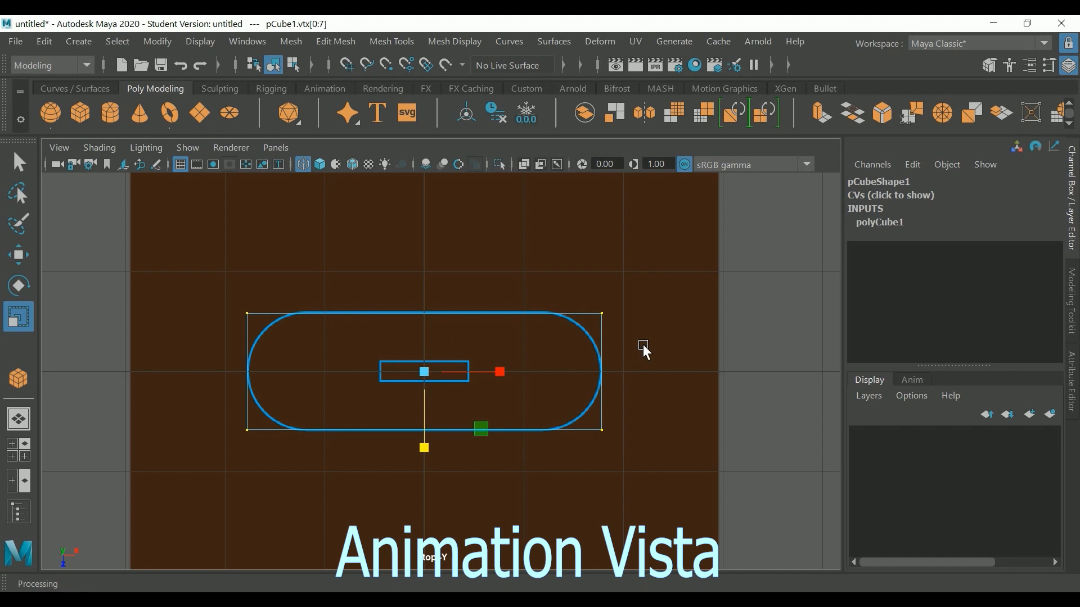
- Return the cube to object mode in the perspective view and center its pivot
{"action": "key", "text": "space"}
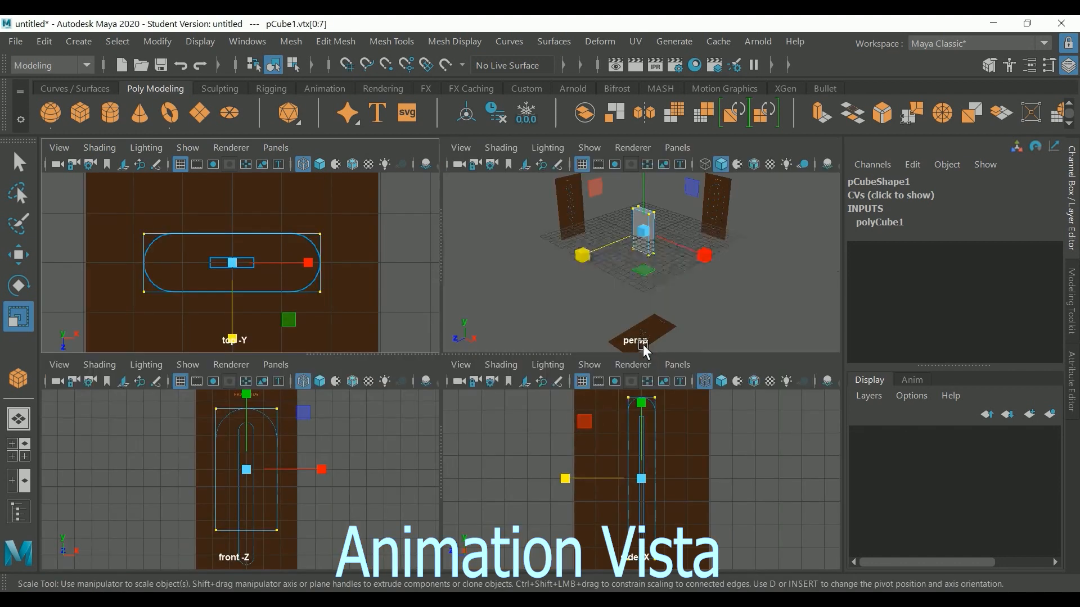
{"action": "key", "text": "space"}
{"action": "right_click_drag", "start_coordinate": [466, 292], "coordinate": [540, 128]}
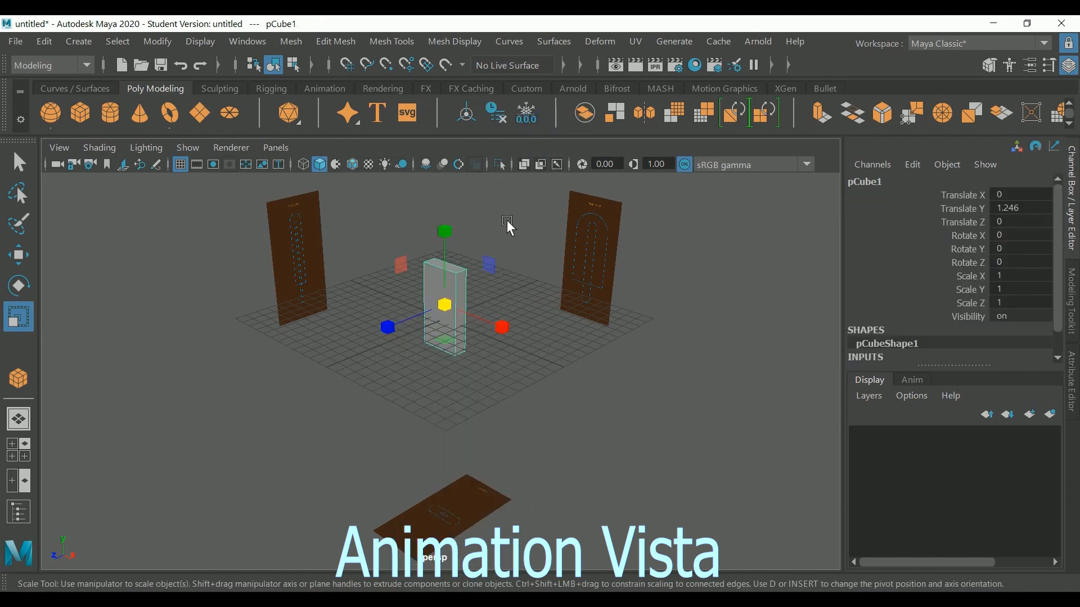
{"action": "key", "text": "w"}
{"action": "left_click", "coordinate": [157, 41]}
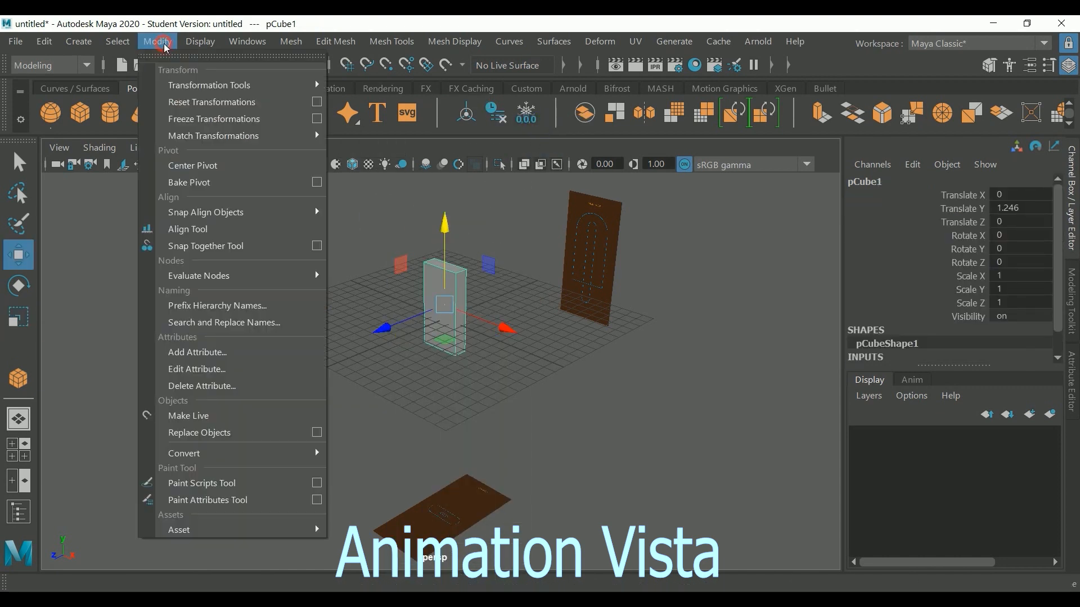
{"action": "left_click", "coordinate": [225, 165]}
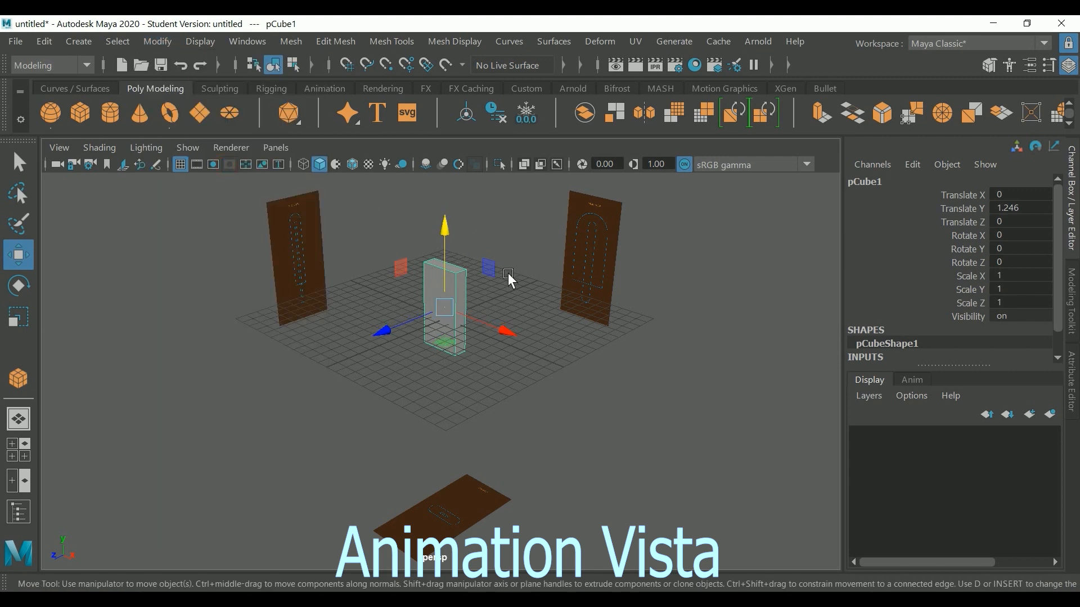
- Duplicate the ice cream body cube and move the copy about 0.84 units along X
{"action": "key", "text": "ctrl+d"}
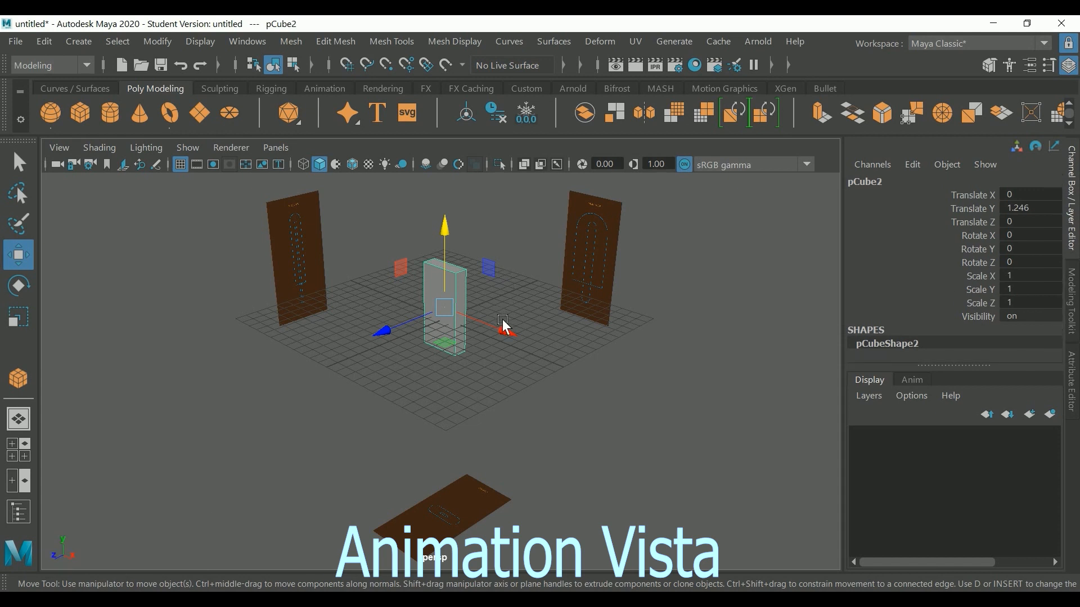
{"action": "left_click_drag", "start_coordinate": [504, 329], "coordinate": [513, 330]}
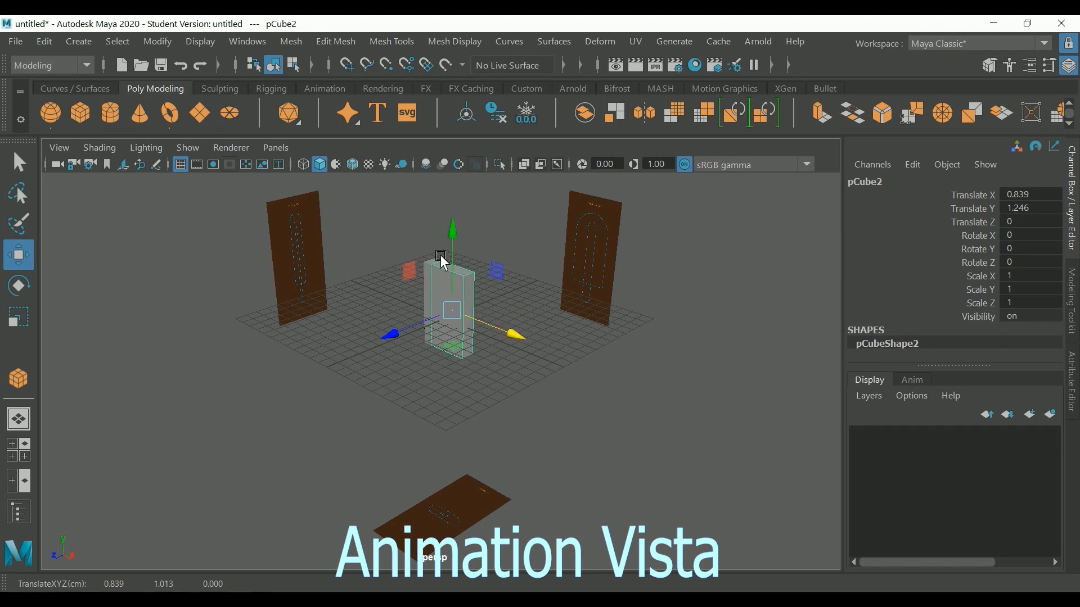
{"action": "right_click_drag", "start_coordinate": [470, 289], "coordinate": [390, 151]}
{"action": "key", "text": "space"}
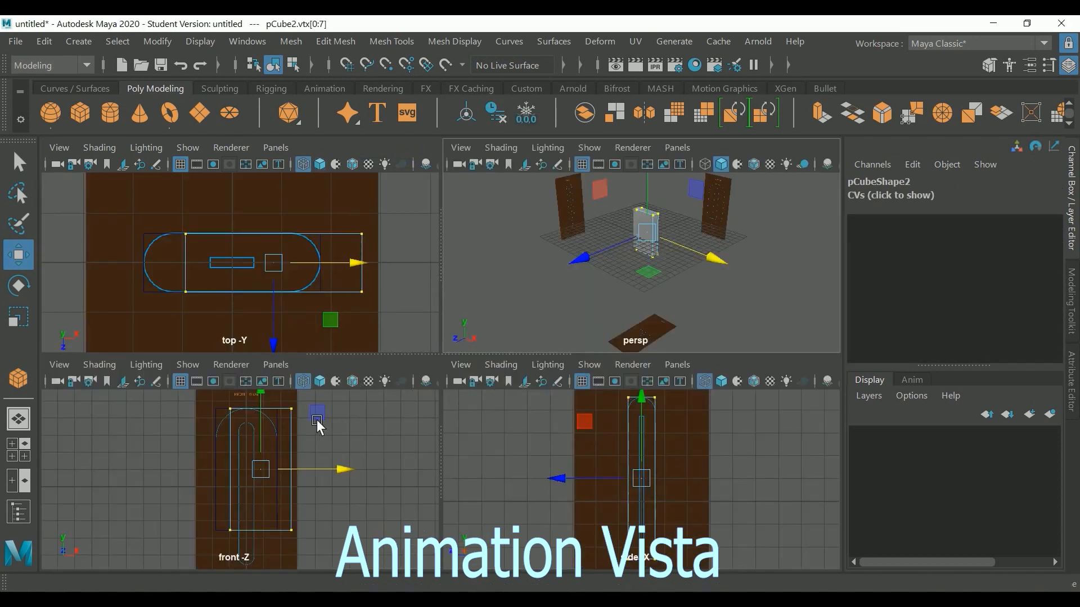
{"action": "key", "text": "space"}
{"action": "key", "text": "r"}
{"action": "left_click_drag", "start_coordinate": [556, 344], "coordinate": [555, 345]}
{"action": "key", "text": "ctrl+z"}
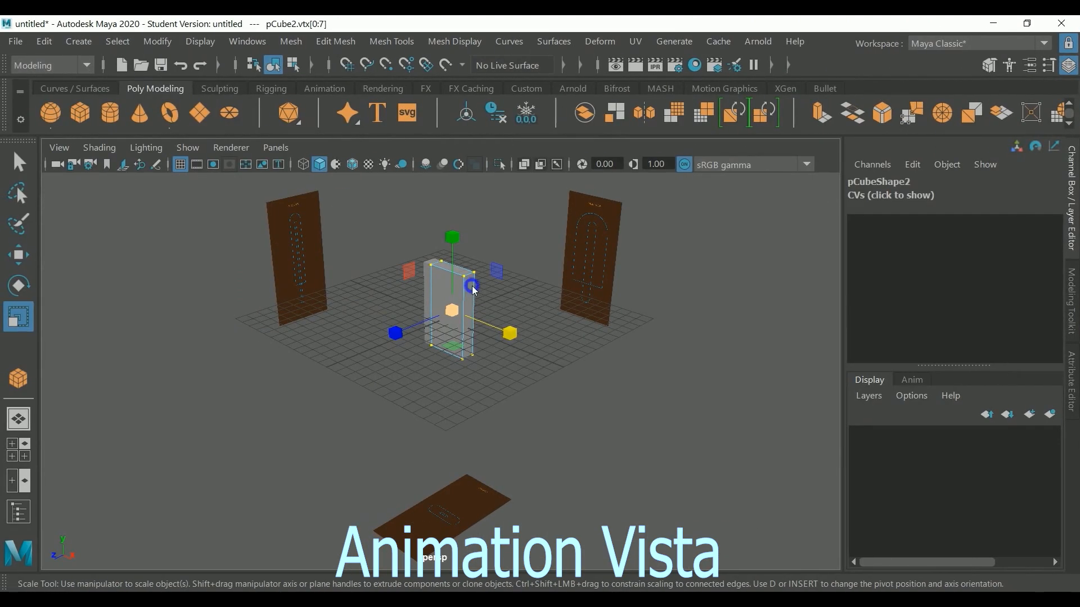
- Return the duplicated cube to object mode and set its Translate X to 0
{"action": "right_click_drag", "start_coordinate": [473, 180], "coordinate": [554, 115]}
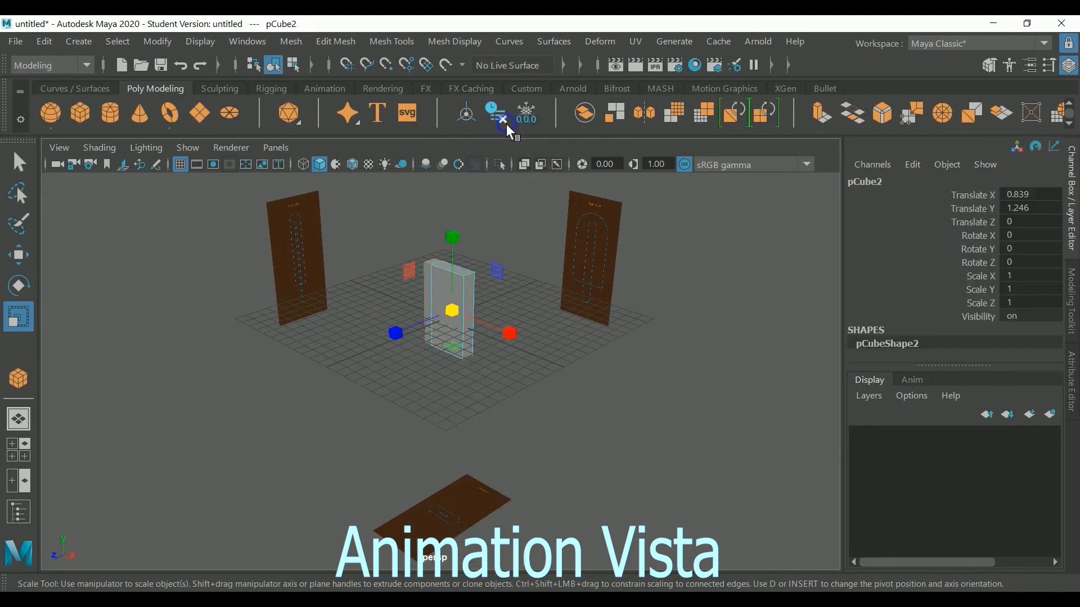
{"action": "left_click", "coordinate": [1019, 194]}
{"action": "type", "text": "0"}
{"action": "key", "text": "Return"}
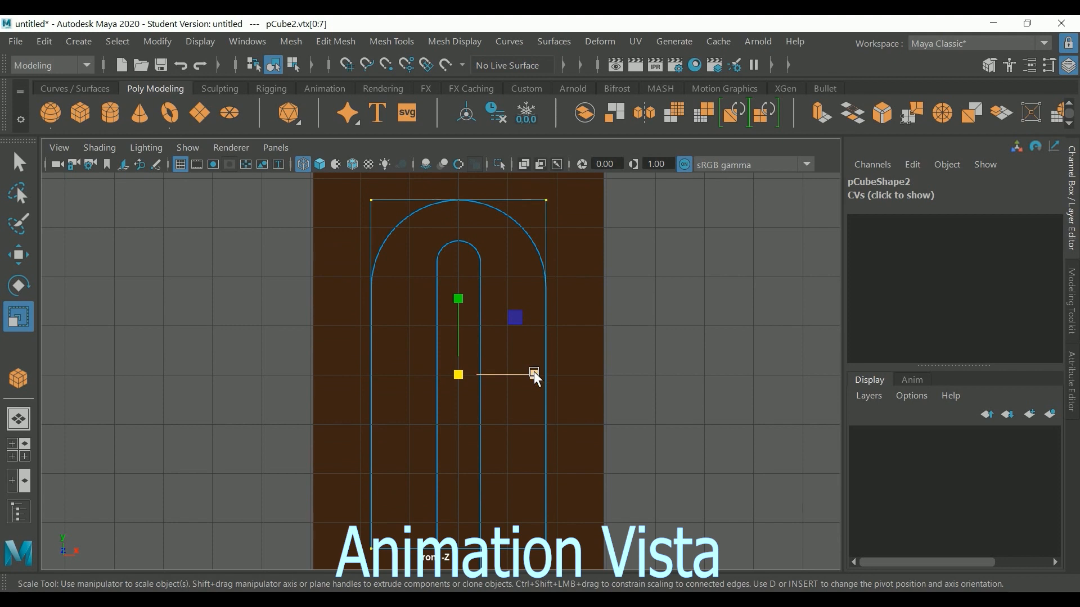
- In the front view, scale the duplicate's vertices along X to the stick's width and lower its top vertices toward the stick's upper end
{"action": "left_click_drag", "start_coordinate": [534, 371], "coordinate": [477, 365]}
{"action": "key", "text": "w"}
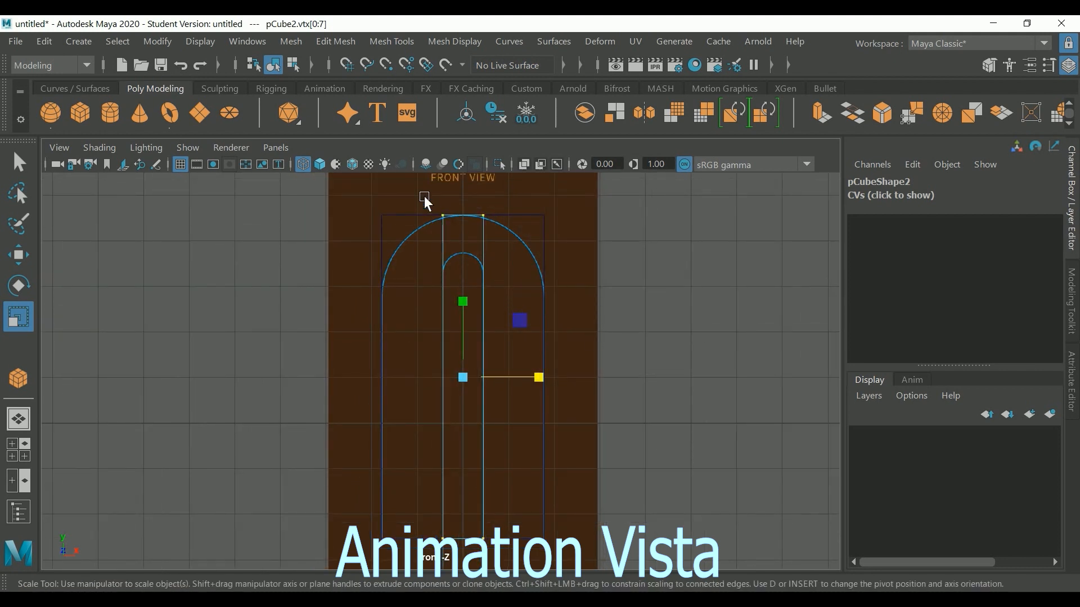
{"action": "left_click_drag", "start_coordinate": [424, 196], "coordinate": [533, 235]}
{"action": "key", "text": "w"}
{"action": "middle_click_drag", "start_coordinate": [533, 235], "coordinate": [525, 289], "text": "alt"}
{"action": "left_click_drag", "start_coordinate": [460, 176], "coordinate": [517, 225]}
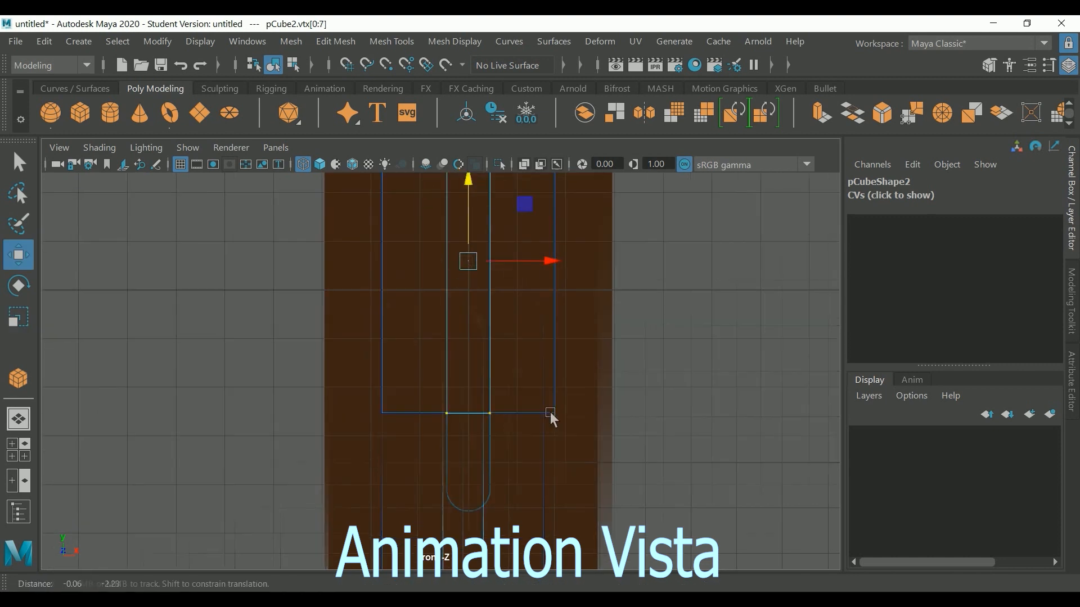
- Move the duplicate's bottom vertices down to the stick's rounded lower end in the front view, and switch to the side view
{"action": "middle_click_drag", "start_coordinate": [550, 412], "coordinate": [555, 383], "text": "alt"}
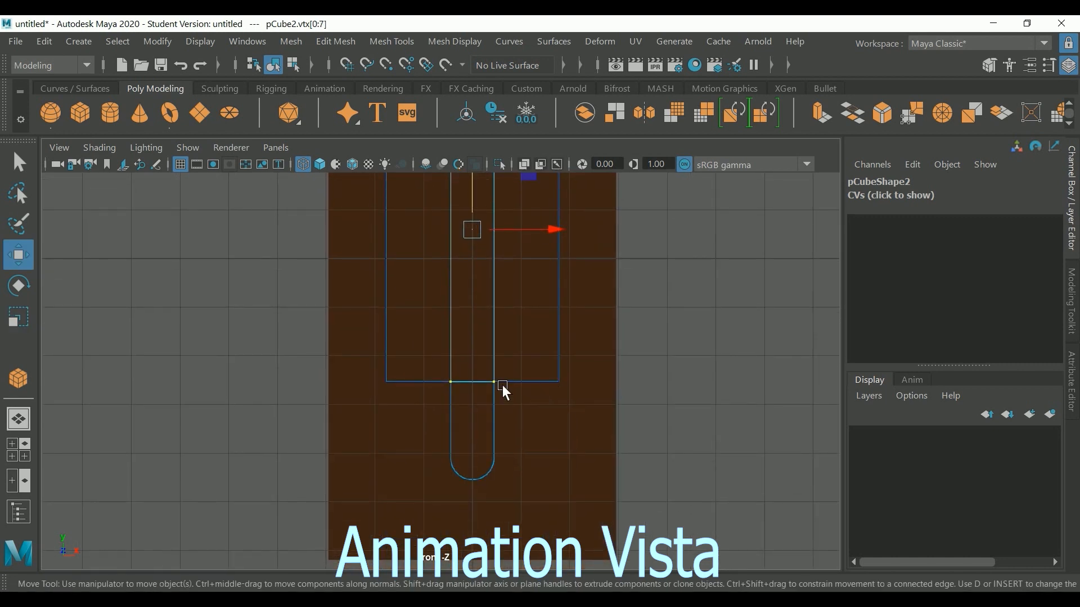
{"action": "left_click_drag", "start_coordinate": [501, 399], "coordinate": [514, 404]}
{"action": "middle_click_drag", "start_coordinate": [524, 509], "coordinate": [491, 452], "text": "alt"}
{"action": "scroll", "coordinate": [491, 452], "scroll_direction": "up", "scroll_amount": 5}
{"action": "left_click_drag", "start_coordinate": [437, 203], "coordinate": [460, 406]}
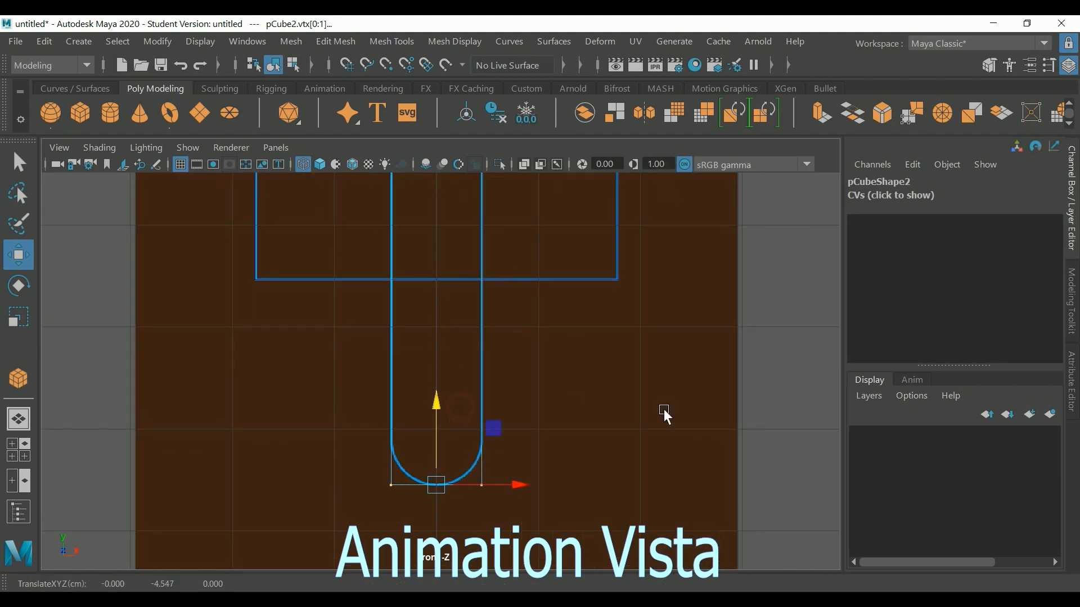
{"action": "key", "text": "space"}
{"action": "key", "text": "space"}
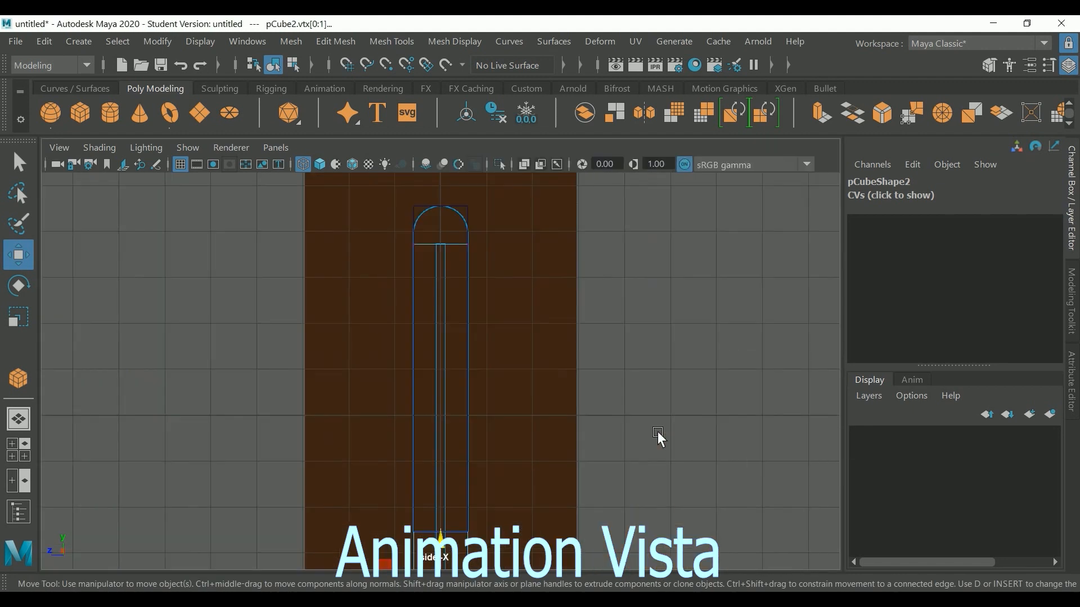
- Center the stick's pivot and make the Move tool active
{"action": "left_click", "coordinate": [156, 41]}
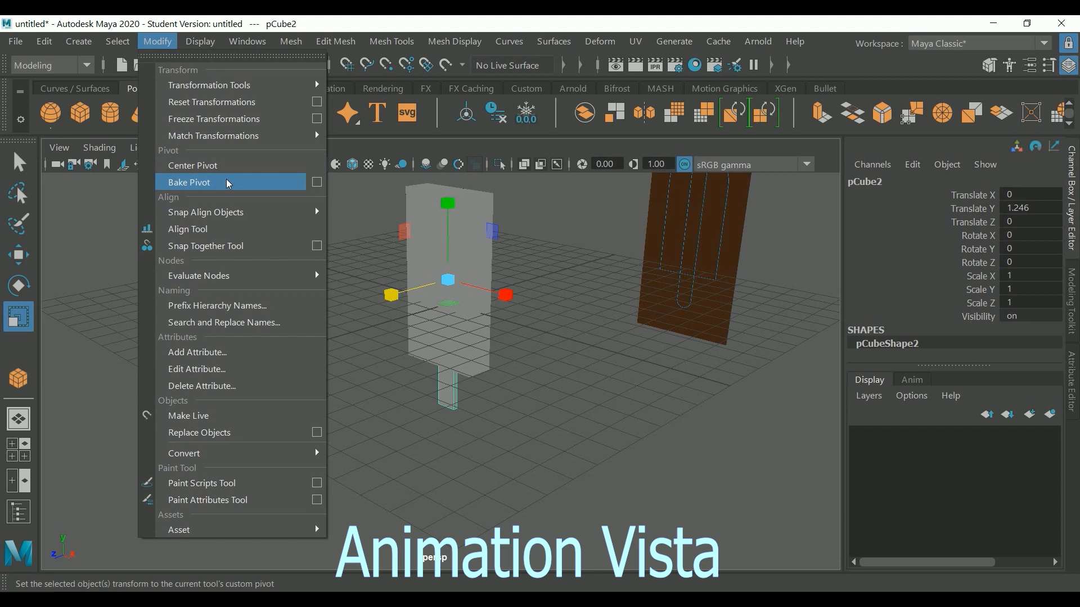
{"action": "left_click", "coordinate": [242, 165]}
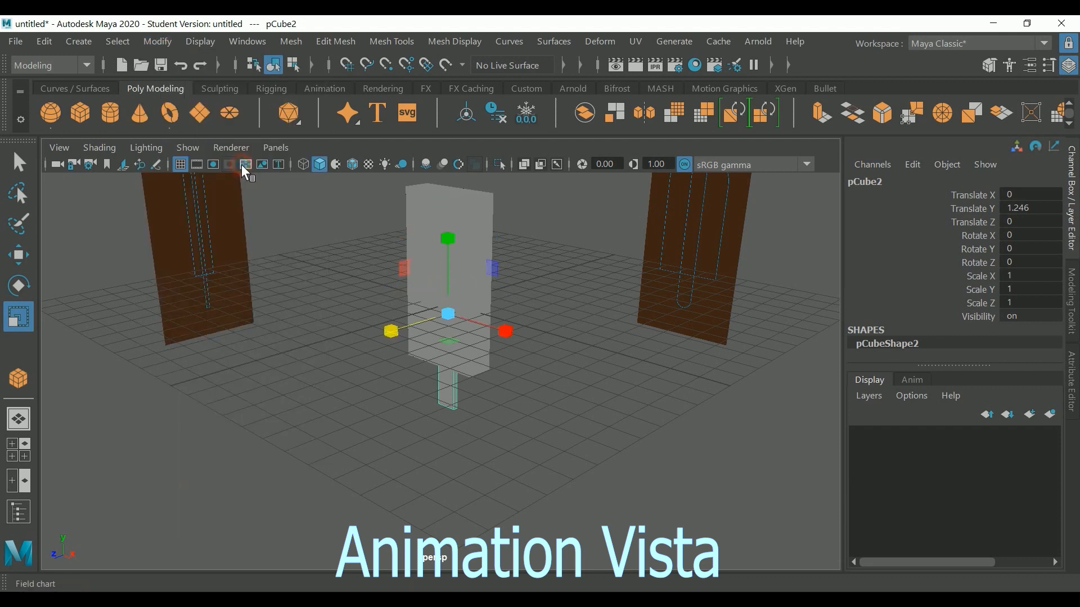
{"action": "key", "text": "w"}
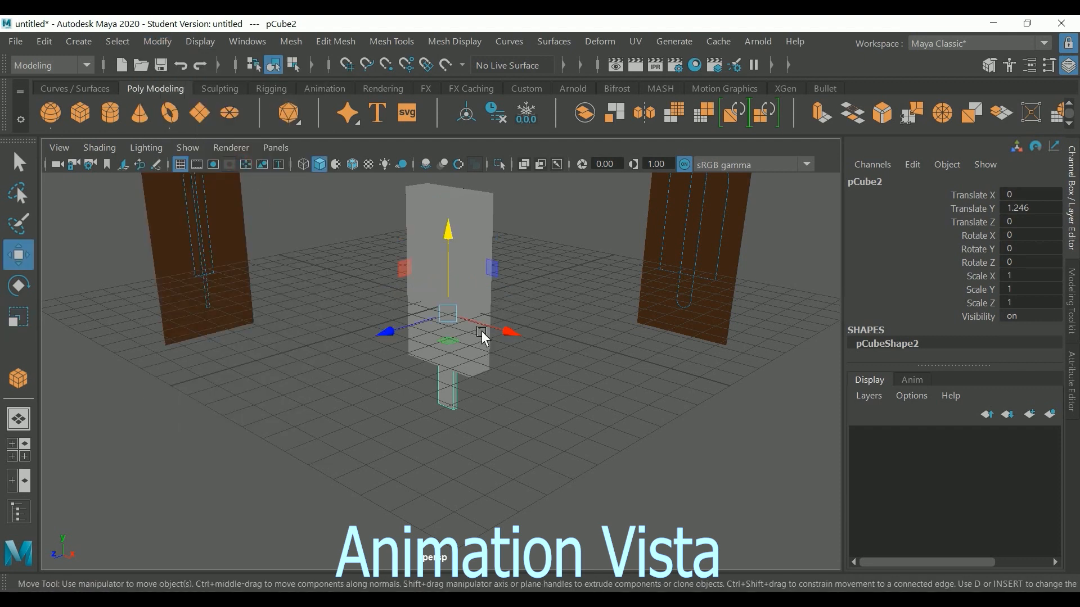
- In the front view, insert three evenly spaced vertical edge loops across the ice cream body's width
{"action": "key", "text": "space"}
{"action": "key", "text": "space"}
{"action": "right_click_drag", "start_coordinate": [513, 410], "coordinate": [462, 401], "text": "alt"}
{"action": "middle_click_drag", "start_coordinate": [508, 273], "coordinate": [501, 411], "text": "alt"}
{"action": "right_click_drag", "start_coordinate": [500, 411], "coordinate": [462, 388], "text": "alt"}
{"action": "middle_click_drag", "start_coordinate": [456, 373], "coordinate": [452, 406], "text": "alt"}
{"action": "left_click", "coordinate": [641, 278]}
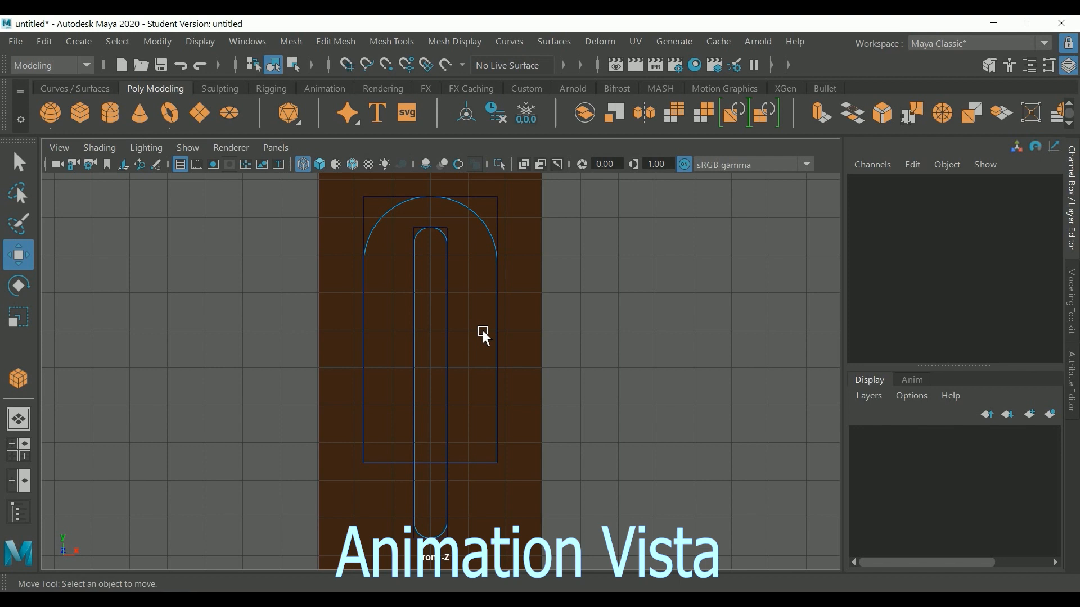
{"action": "middle_click_drag", "start_coordinate": [483, 330], "coordinate": [478, 409], "text": "alt"}
{"action": "right_click_drag", "start_coordinate": [316, 345], "coordinate": [605, 338], "text": "alt"}
{"action": "middle_click_drag", "start_coordinate": [552, 289], "coordinate": [550, 318], "text": "alt"}
{"action": "scroll", "coordinate": [508, 328], "scroll_direction": "up", "scroll_amount": 2}
{"action": "left_click", "coordinate": [490, 241]}
{"action": "left_click", "coordinate": [392, 41]}
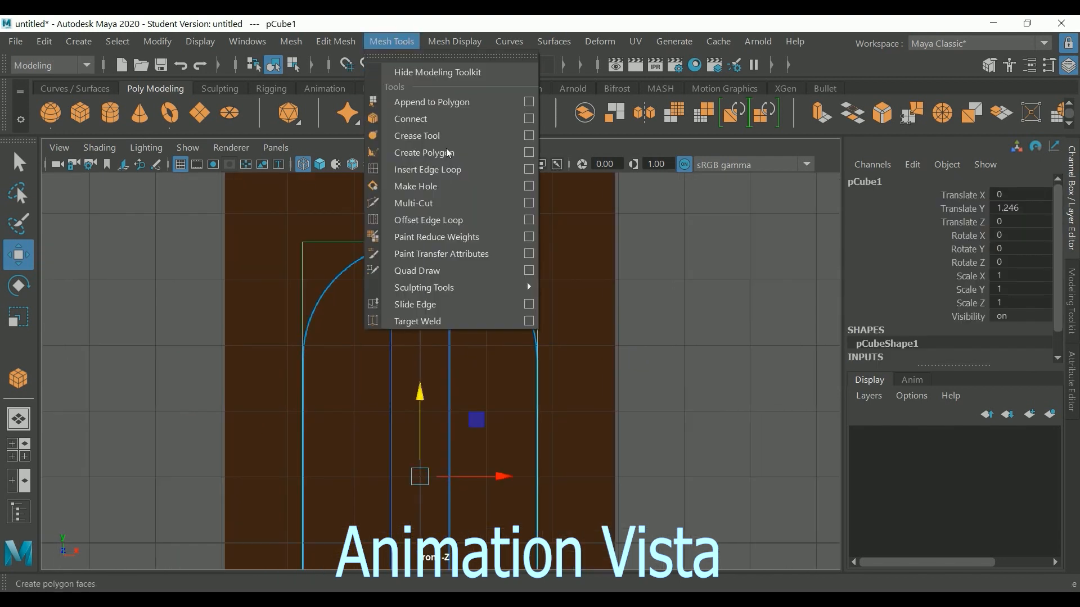
{"action": "left_click", "coordinate": [528, 170]}
{"action": "left_click", "coordinate": [812, 234]}
{"action": "left_click_drag", "start_coordinate": [827, 265], "coordinate": [789, 259]}
{"action": "type", "text": "3"}
{"action": "key", "text": "Return"}
{"action": "left_click", "coordinate": [514, 242]}
- Insert one more vertical edge loop midway through each outer section of the body and leave the Insert Edge Loop tool
{"action": "type", "text": "1"}
{"action": "key", "text": "Return"}
{"action": "left_click", "coordinate": [512, 242]}
{"action": "left_click", "coordinate": [338, 243]}
{"action": "left_click", "coordinate": [1054, 100]}
{"action": "key", "text": "w"}
{"action": "left_click", "coordinate": [629, 248]}
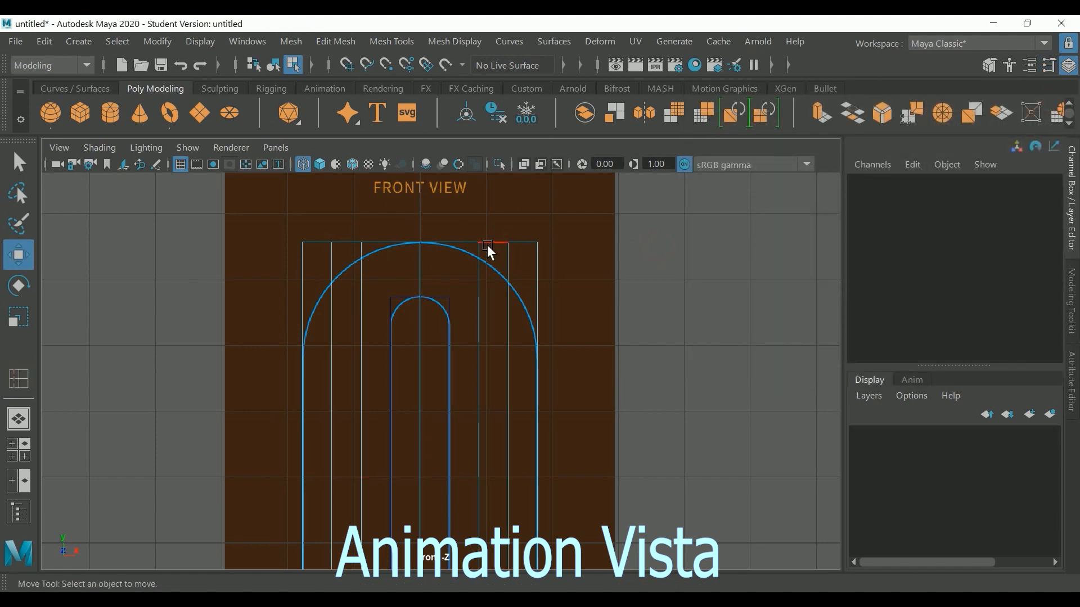
- Shape the body's top vertices in the front view by moving them down symmetrically onto the rounded blueprint outline
{"action": "right_click_drag", "start_coordinate": [488, 243], "coordinate": [368, 221]}
{"action": "left_click_drag", "start_coordinate": [317, 257], "coordinate": [371, 275]}
{"action": "left_click_drag", "start_coordinate": [459, 223], "coordinate": [554, 267], "text": "shift"}
{"action": "middle_click_drag", "start_coordinate": [364, 237], "coordinate": [369, 368], "text": "alt"}
{"action": "right_click_drag", "start_coordinate": [369, 368], "coordinate": [625, 367], "text": "alt"}
{"action": "middle_click_drag", "start_coordinate": [625, 367], "coordinate": [639, 299], "text": "alt"}
{"action": "left_click_drag", "start_coordinate": [427, 229], "coordinate": [424, 428]}
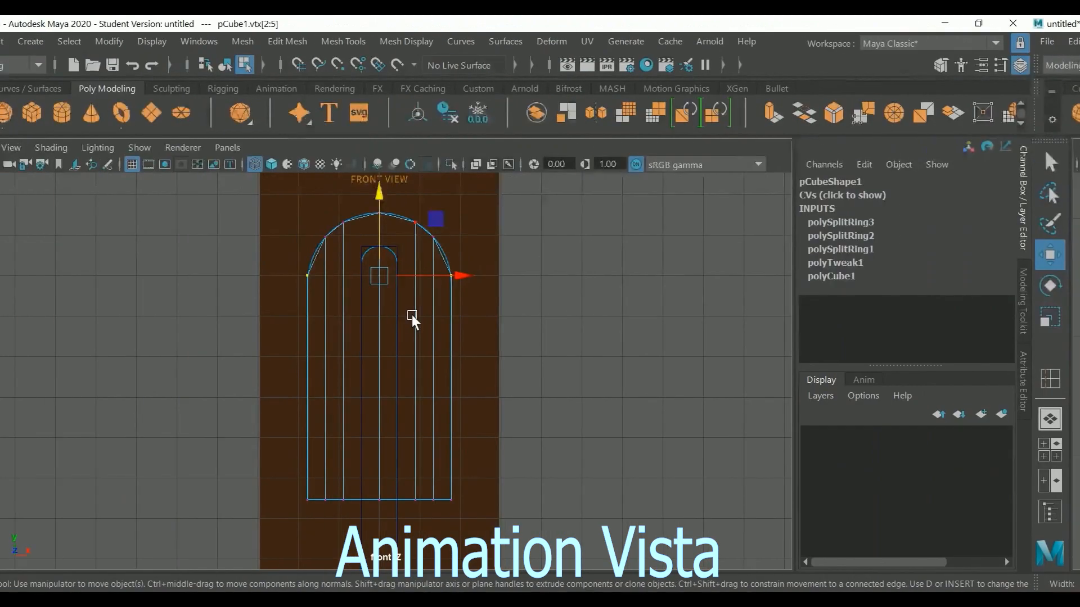
- In the side view, insert vertical edge loops across the body's depth, including one midway through each outer section
{"action": "key", "text": "space"}
{"action": "key", "text": "space"}
{"action": "middle_click_drag", "start_coordinate": [345, 242], "coordinate": [338, 420], "text": "alt"}
{"action": "right_click_drag", "start_coordinate": [338, 420], "coordinate": [633, 392], "text": "alt"}
{"action": "middle_click_drag", "start_coordinate": [632, 392], "coordinate": [642, 376], "text": "alt"}
{"action": "left_click", "coordinate": [407, 43]}
{"action": "left_click", "coordinate": [529, 169]}
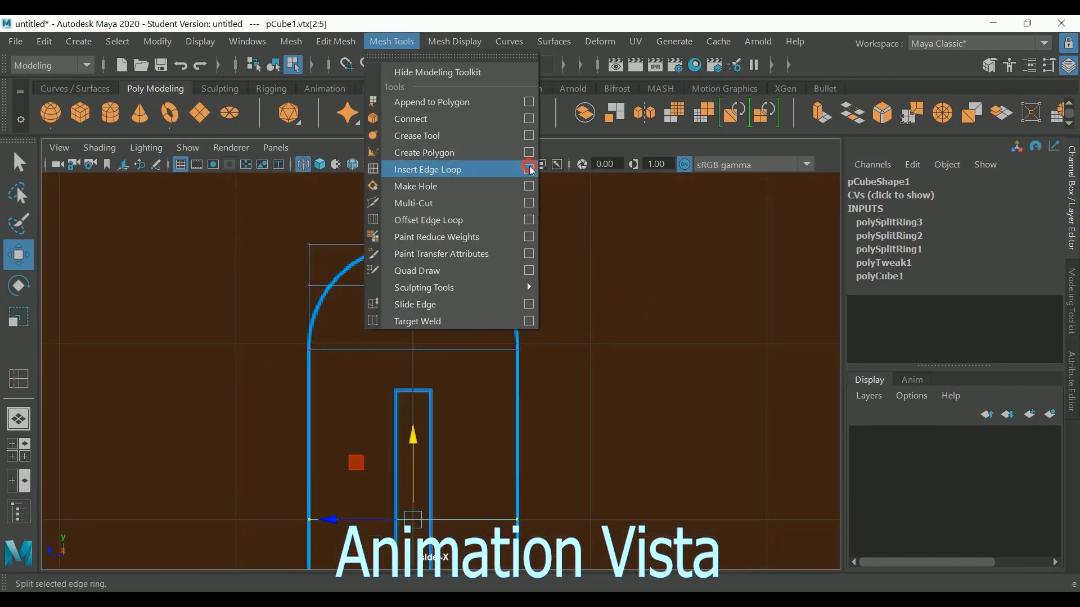
{"action": "left_click", "coordinate": [344, 246]}
{"action": "left_click", "coordinate": [491, 246]}
{"action": "left_click", "coordinate": [1062, 97]}
{"action": "key", "text": "w"}
- Move the body's top vertices down symmetrically in the side view to follow the rounded blueprint outline
{"action": "right_click_drag", "start_coordinate": [507, 277], "coordinate": [422, 160]}
{"action": "middle_click_drag", "start_coordinate": [343, 281], "coordinate": [367, 387], "text": "alt"}
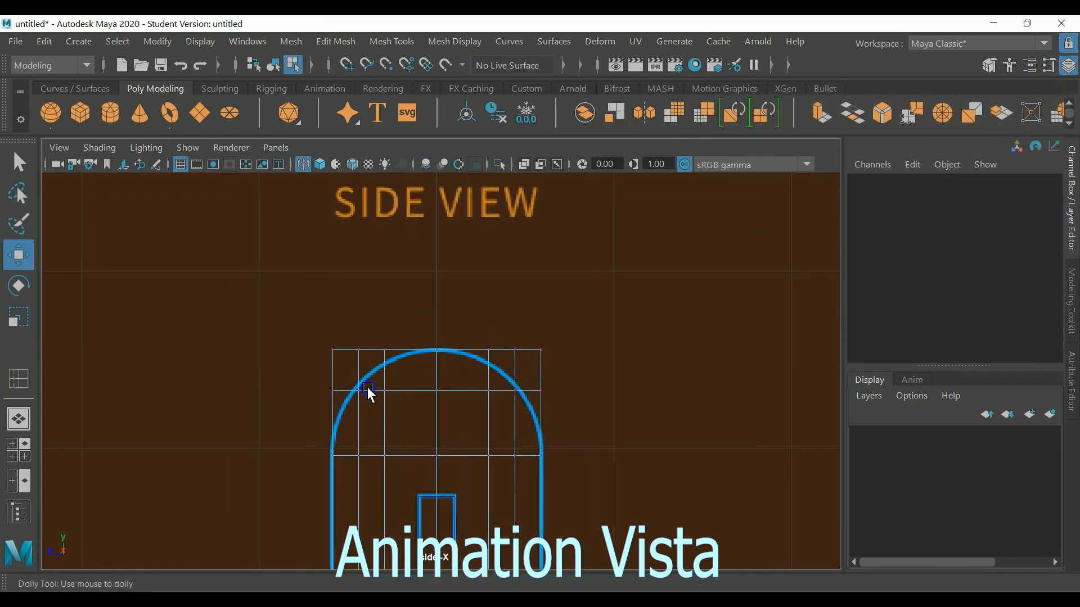
{"action": "right_click_drag", "start_coordinate": [367, 387], "coordinate": [706, 316], "text": "alt"}
{"action": "left_click_drag", "start_coordinate": [194, 215], "coordinate": [534, 338]}
{"action": "left_click_drag", "start_coordinate": [436, 209], "coordinate": [438, 342]}
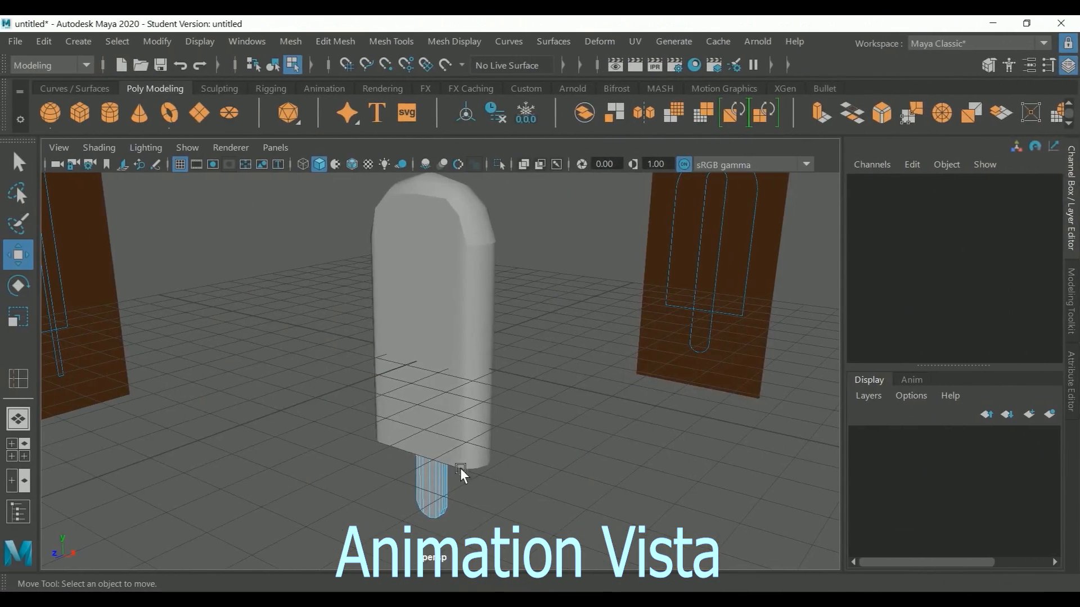
- Return the stick to object mode and turn on smooth mesh preview for the body and stick to check their shapes
{"action": "right_click_drag", "start_coordinate": [439, 483], "coordinate": [513, 113]}
{"action": "left_click", "coordinate": [532, 333]}
{"action": "left_click_drag", "start_coordinate": [531, 333], "coordinate": [325, 485]}
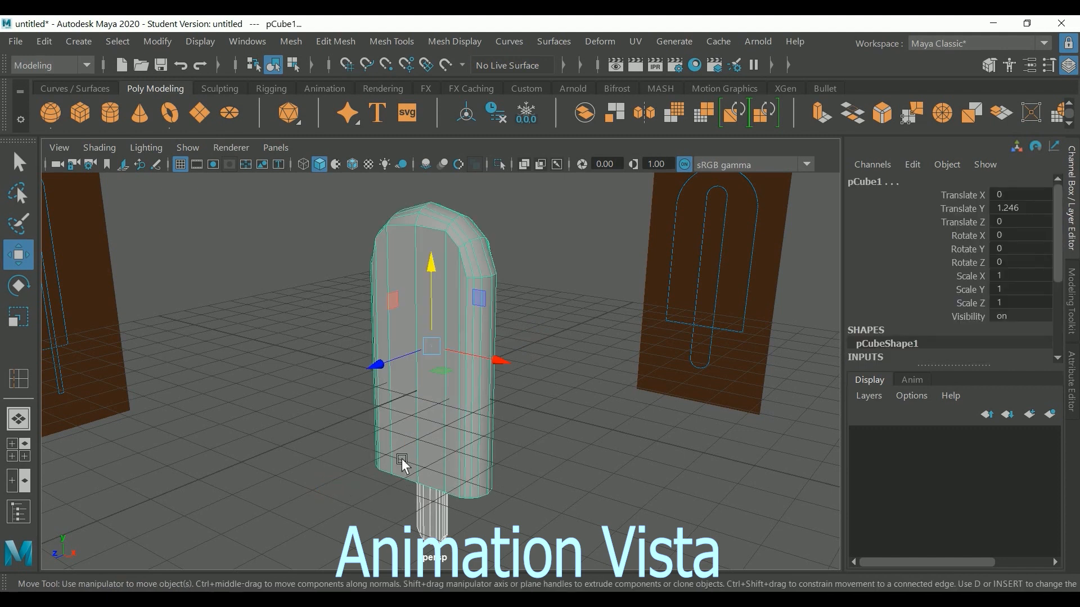
{"action": "key", "text": "3"}
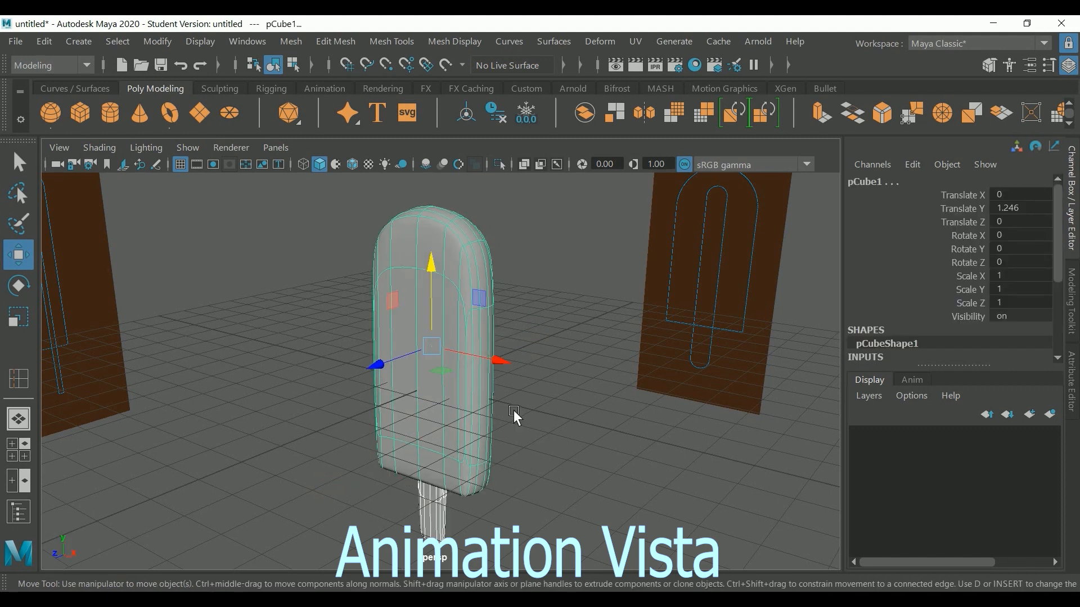
{"action": "left_click", "coordinate": [514, 410]}
{"action": "left_click_drag", "start_coordinate": [514, 410], "coordinate": [498, 388], "text": "alt"}
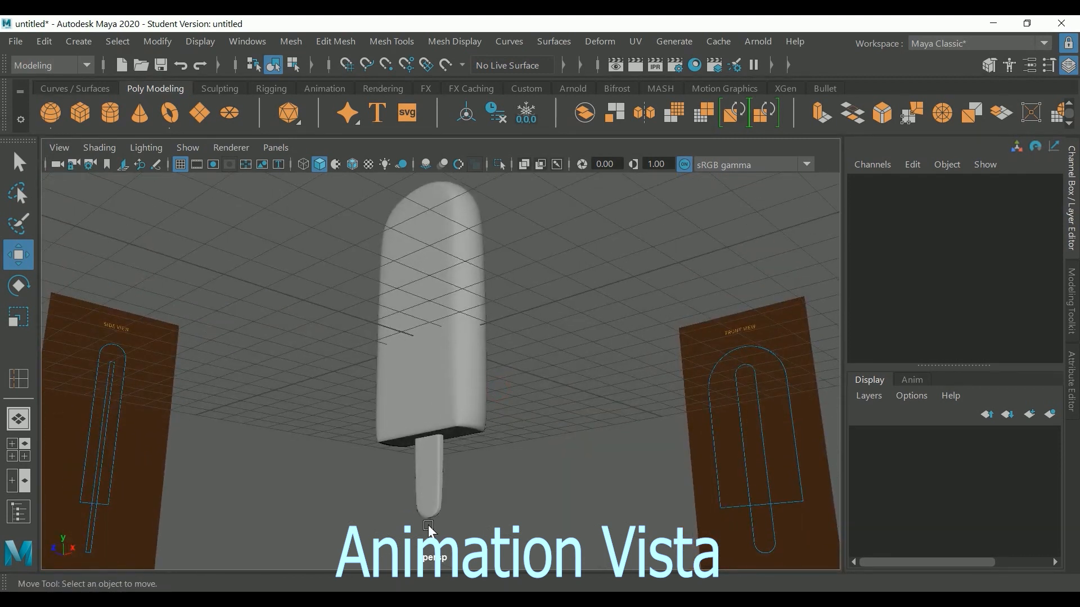
- Insert an edge loop close to the body's bottom edge and five evenly spaced edge loops along its height
{"action": "middle_click_drag", "start_coordinate": [437, 508], "coordinate": [430, 448], "text": "alt"}
{"action": "right_click_drag", "start_coordinate": [430, 448], "coordinate": [622, 470], "text": "alt"}
{"action": "middle_click_drag", "start_coordinate": [602, 488], "coordinate": [599, 425], "text": "alt"}
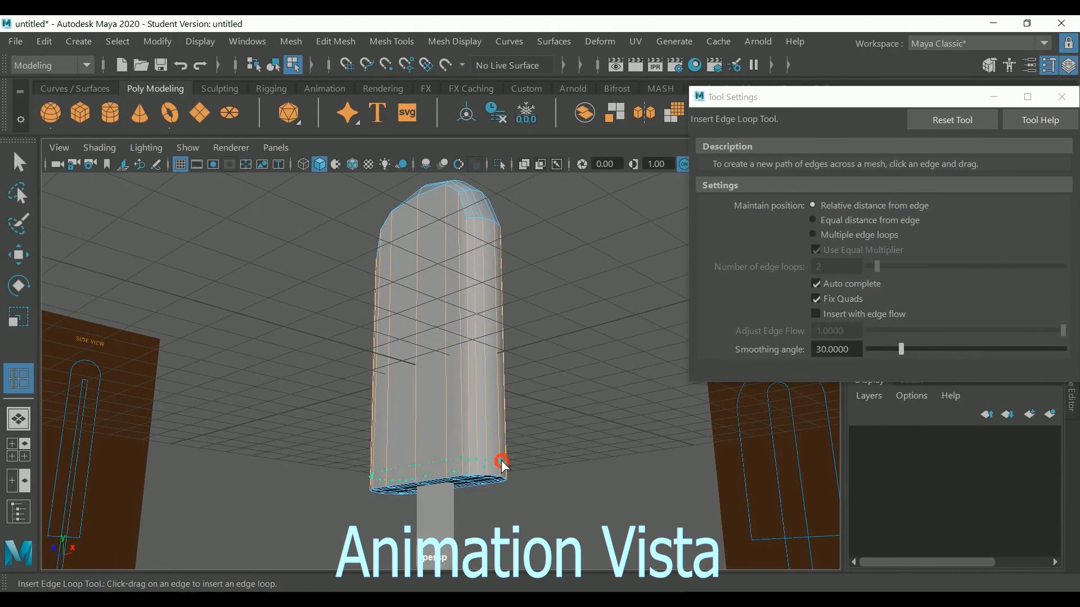
{"action": "left_click_drag", "start_coordinate": [501, 460], "coordinate": [502, 470]}
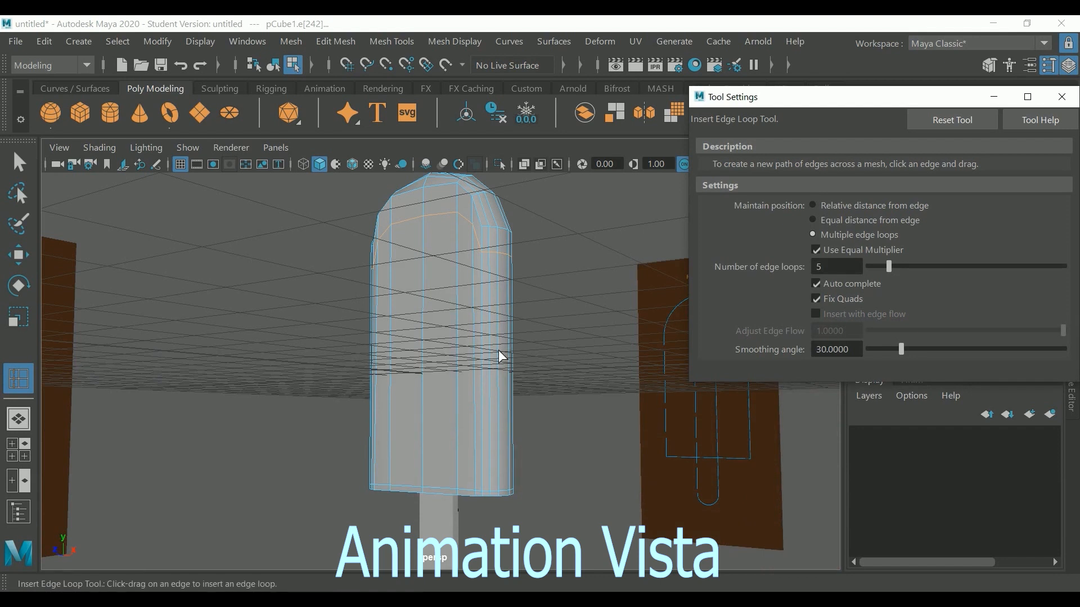
{"action": "left_click", "coordinate": [500, 352]}
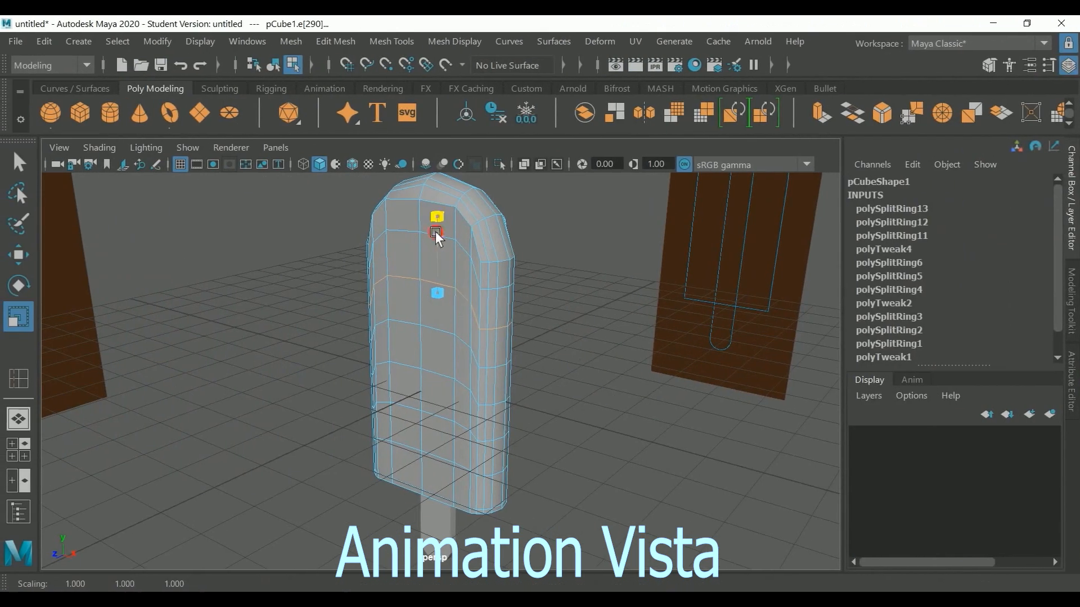
- Select the body's new horizontal edge loops one by one and scale them along Y until they are flat
{"action": "double_click", "coordinate": [435, 329]}
{"action": "left_click_drag", "start_coordinate": [435, 231], "coordinate": [437, 338]}
{"action": "double_click", "coordinate": [437, 373]}
{"action": "left_click_drag", "start_coordinate": [437, 299], "coordinate": [434, 420]}
{"action": "double_click", "coordinate": [438, 411]}
{"action": "double_click", "coordinate": [431, 454]}
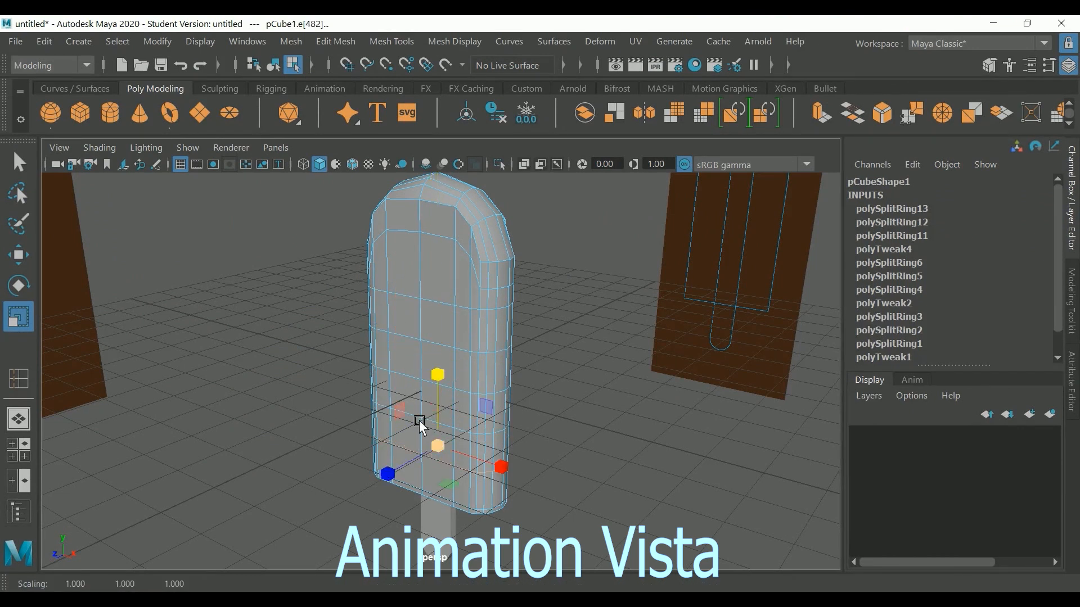
- Select the body's five horizontal edge loops together and move them up about 0.108 units along Y
{"action": "key", "text": "w"}
{"action": "double_click", "coordinate": [463, 429]}
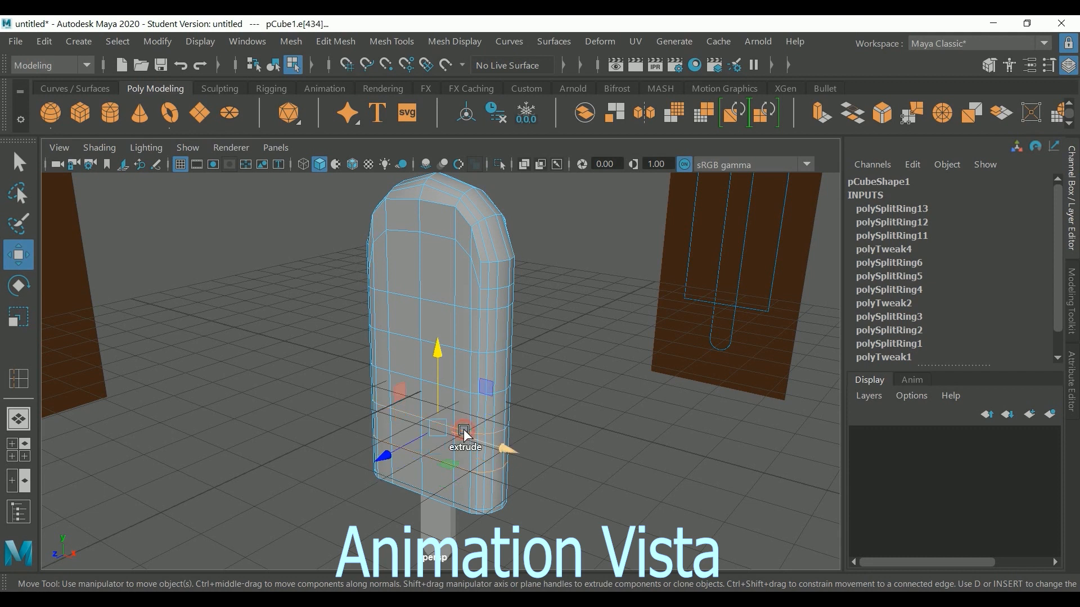
{"action": "double_click", "coordinate": [463, 391]}
{"action": "double_click", "coordinate": [464, 364]}
{"action": "double_click", "coordinate": [462, 348]}
{"action": "double_click", "coordinate": [461, 306]}
{"action": "left_click_drag", "start_coordinate": [440, 291], "coordinate": [437, 292]}
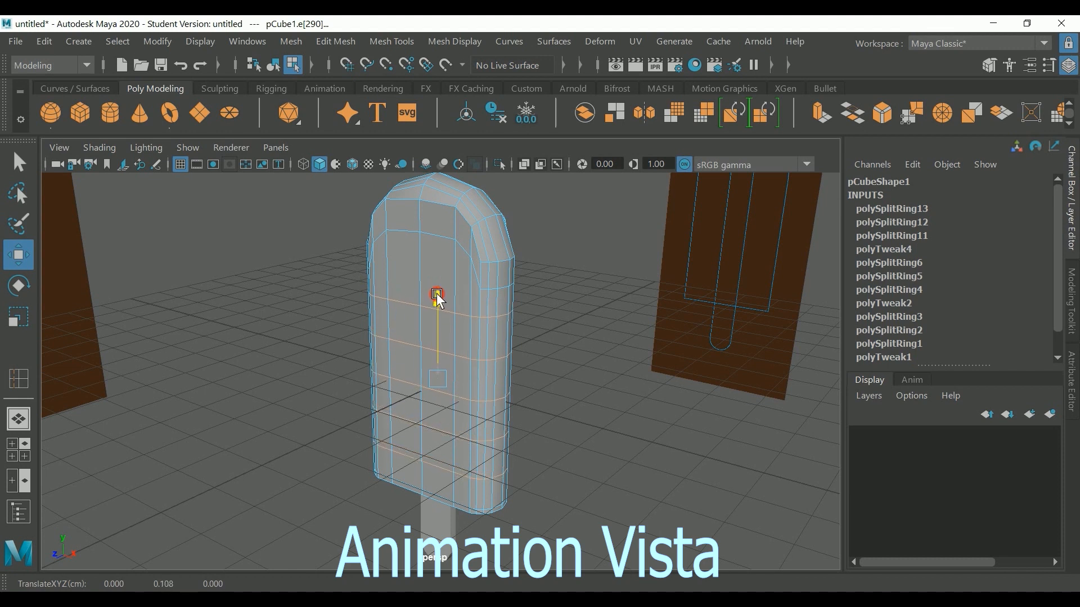
{"action": "left_click", "coordinate": [549, 286]}
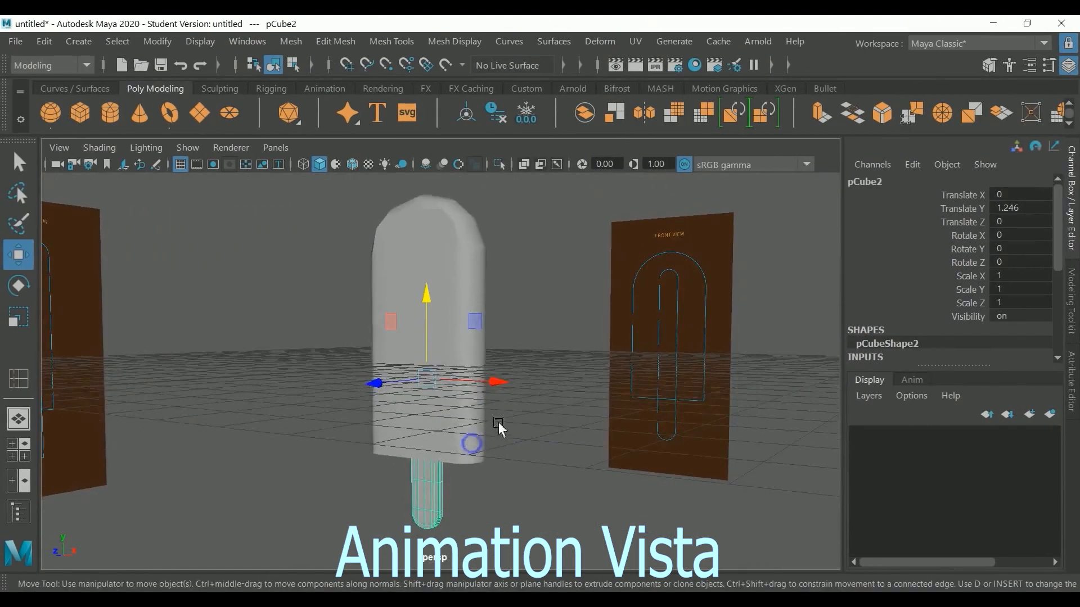
- Select the body and stick, hide the viewport grid and turn on smooth mesh preview for both objects
{"action": "left_click_drag", "start_coordinate": [510, 304], "coordinate": [396, 475]}
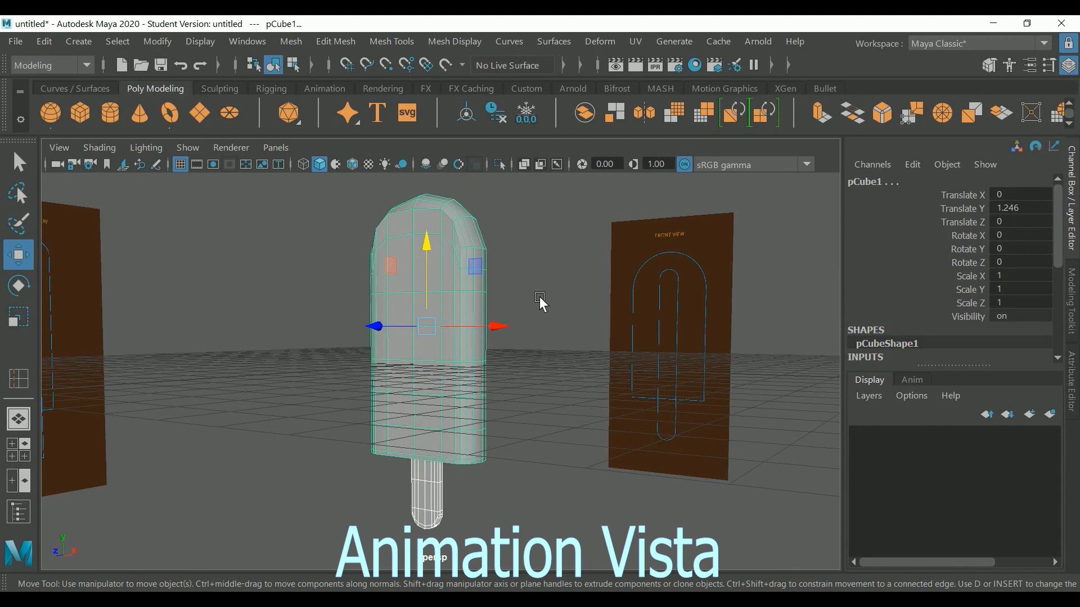
{"action": "left_click", "coordinate": [180, 164]}
{"action": "key", "text": "3"}
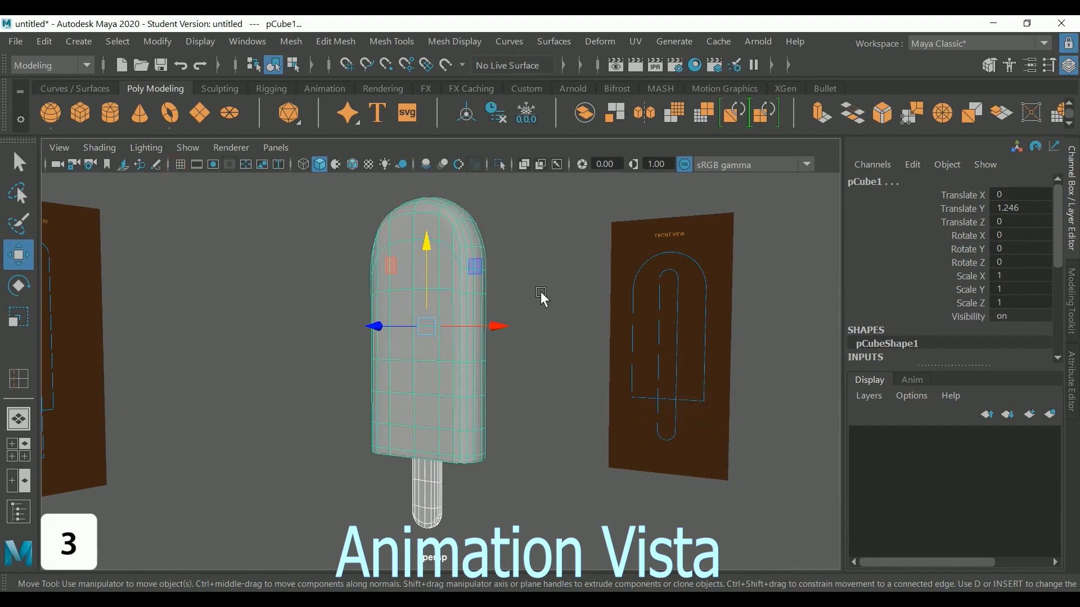
{"action": "left_click", "coordinate": [541, 292]}
{"action": "left_click_drag", "start_coordinate": [541, 292], "coordinate": [463, 421], "text": "alt"}
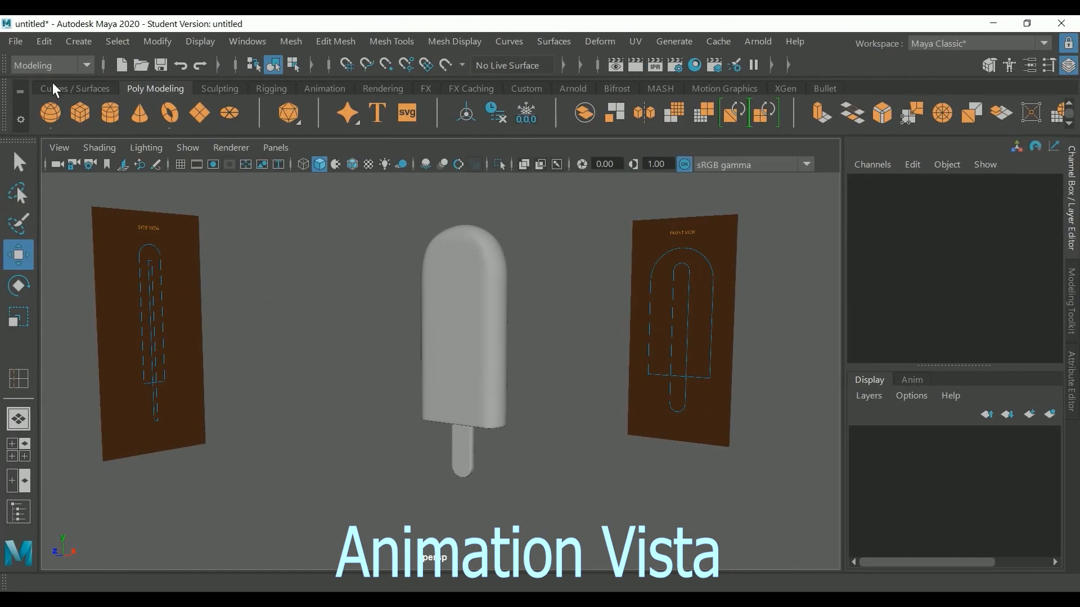
- Save the scene as Icecream in Maya ASCII format in the project's scenes folder
{"action": "left_click", "coordinate": [16, 41]}
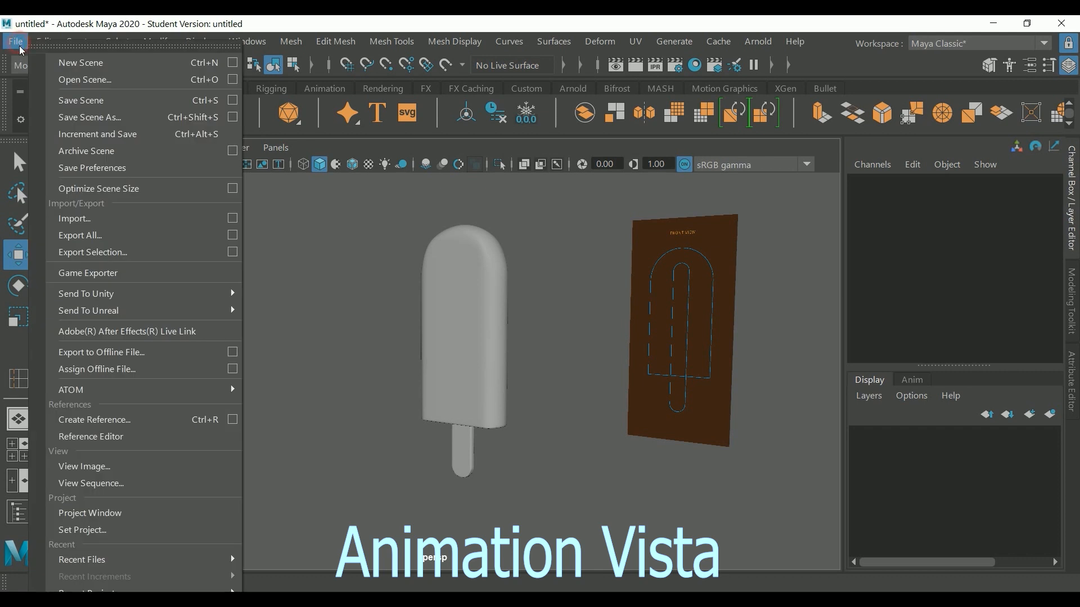
{"action": "left_click", "coordinate": [80, 118]}
{"action": "type", "text": "Icecream"}
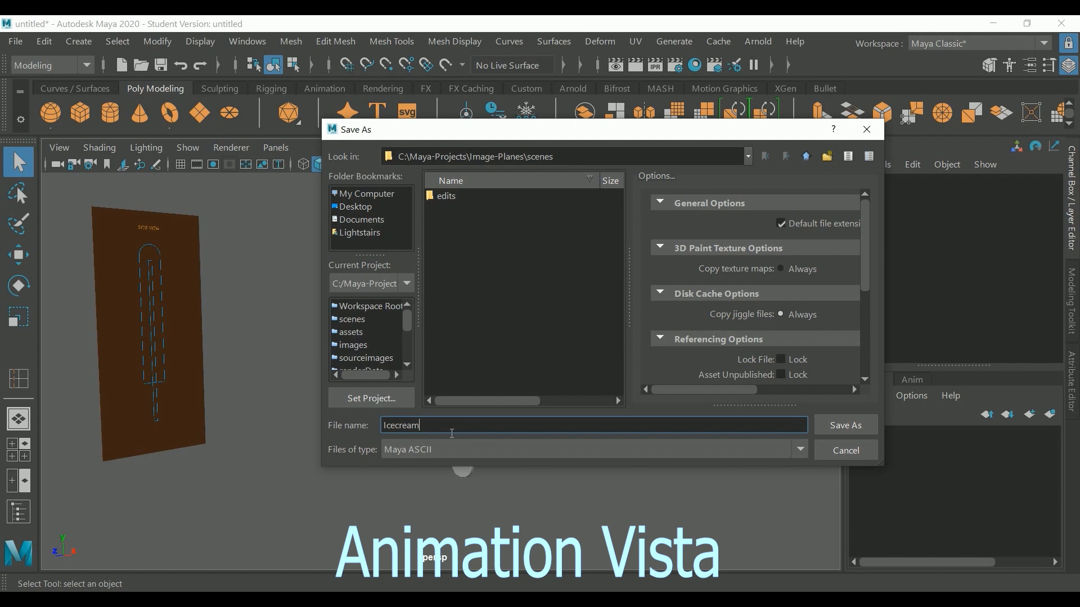
{"action": "left_click", "coordinate": [845, 426]}
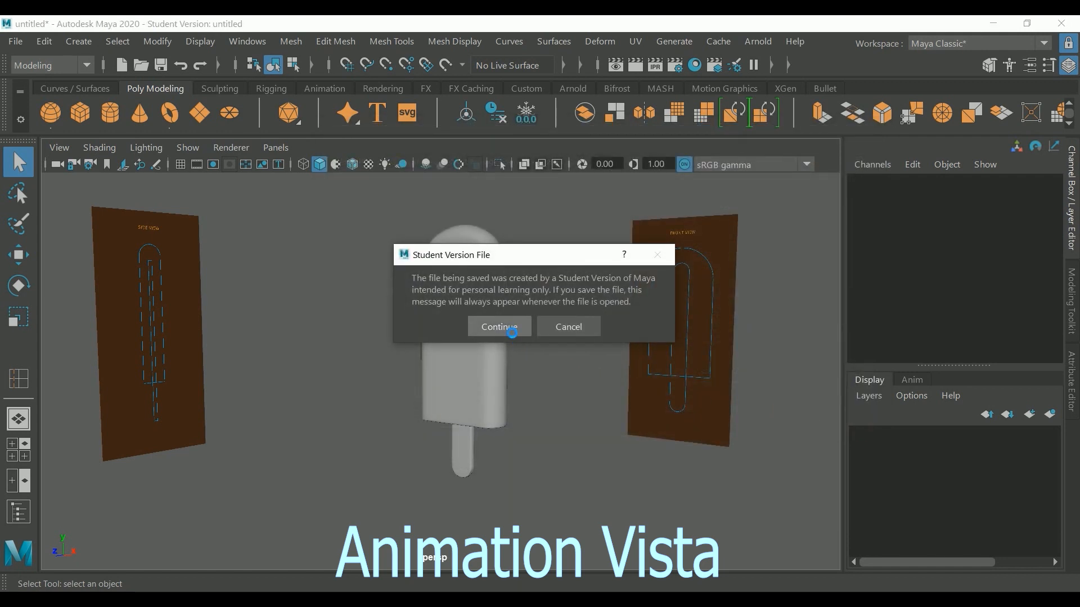